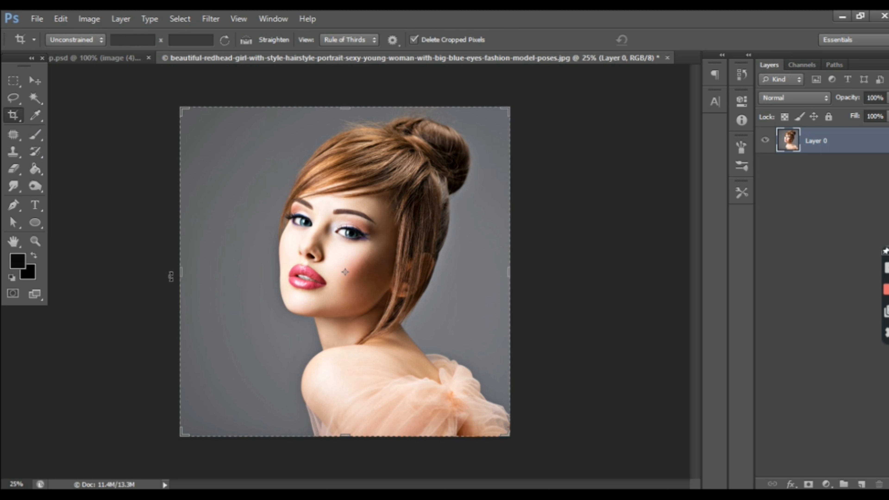
# - Extend the canvas beyond the photo's left edge by a bit over a third of the photo's width using the Crop tool
pyautogui.moveTo(179, 276); pyautogui.dragTo(115, 264)
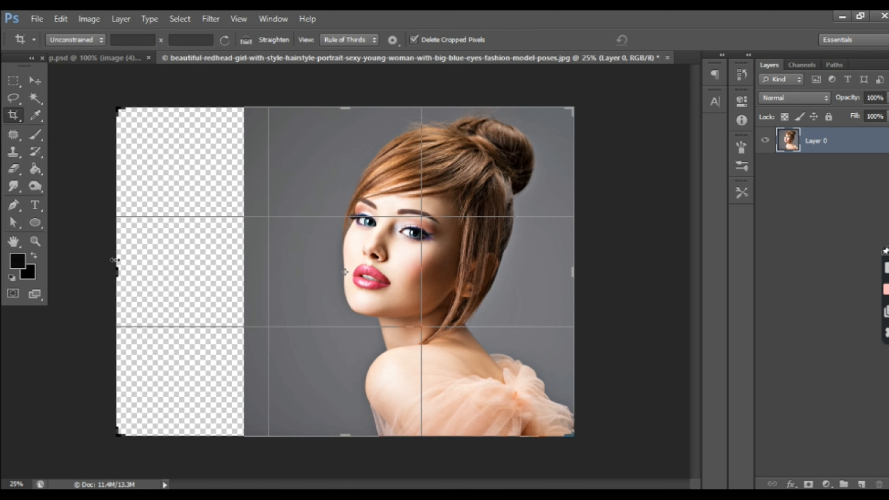
pyautogui.press('Return')
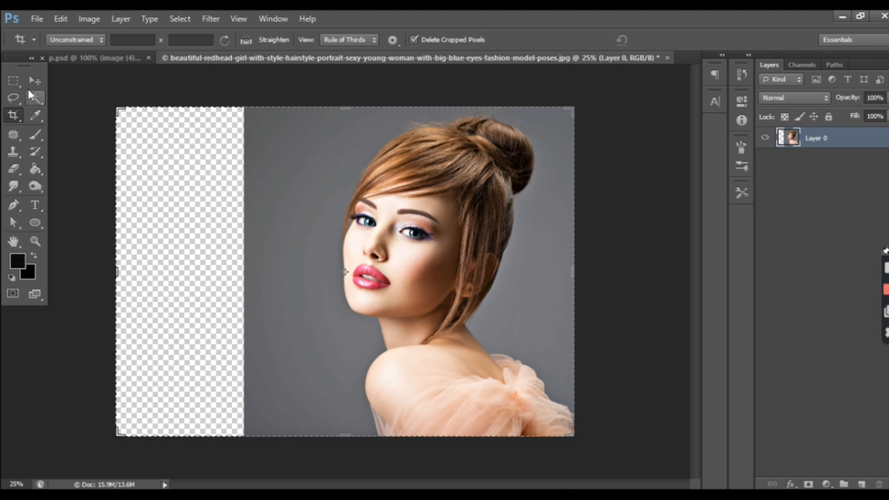
pyautogui.click(34, 82)
# - Select the part of the empty area adjoining the photo, slightly overlapping it at full height, and fill it with Content-Aware at 100% opacity
pyautogui.click(8, 84)
pyautogui.moveTo(174, 108); pyautogui.dragTo(249, 448)
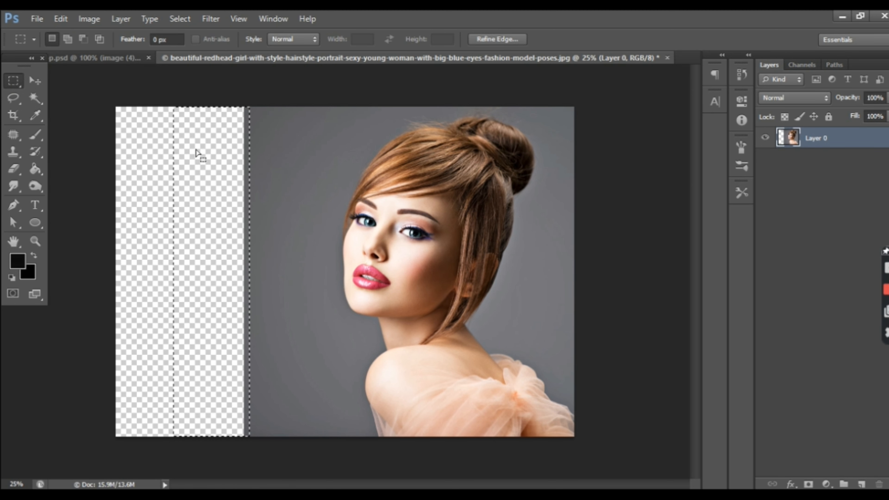
pyautogui.click(85, 20)
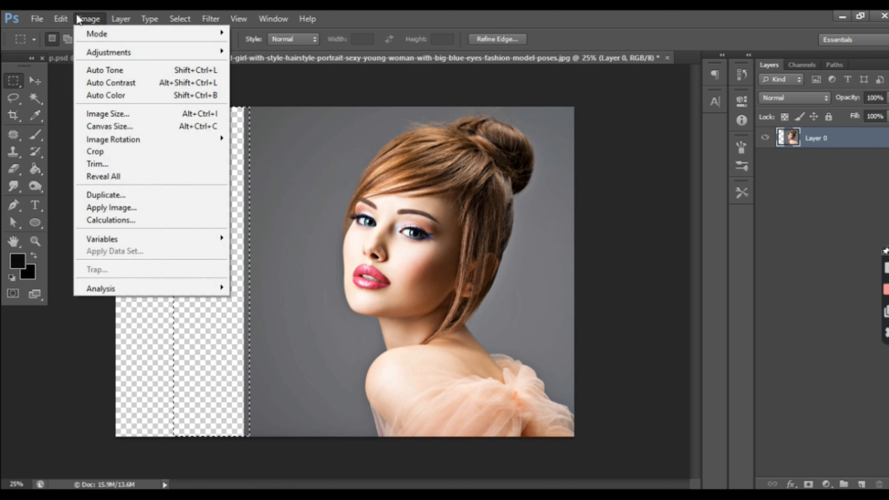
pyautogui.moveTo(60, 19)
pyautogui.click(99, 195)
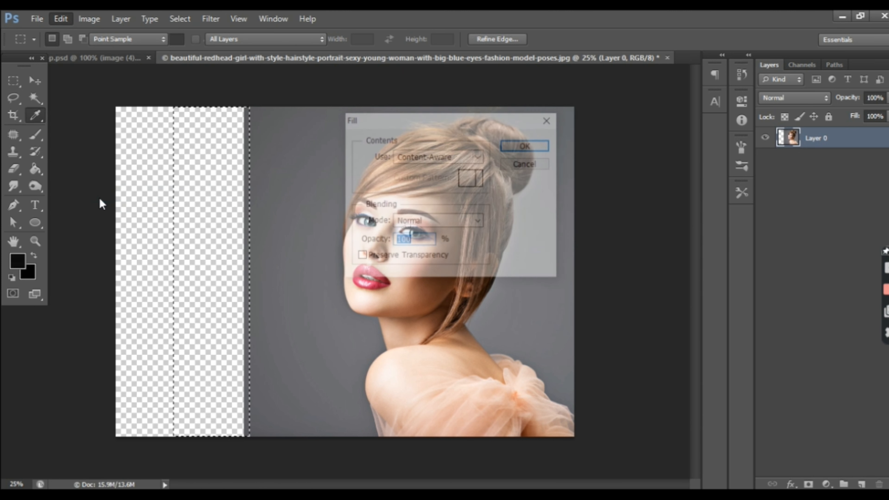
pyautogui.click(518, 148)
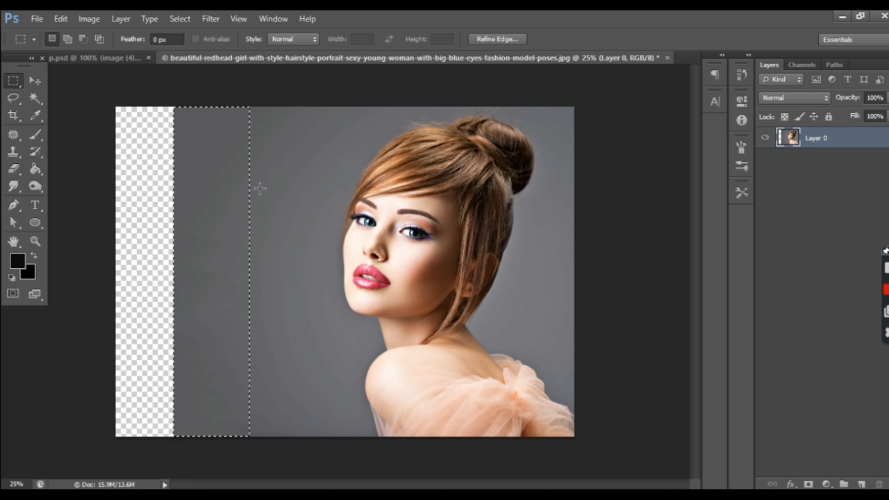
# - Select the remaining transparent strip at the canvas's left edge with a slight overlap, fill it with Content-Aware, and deselect
pyautogui.click(155, 166)
pyautogui.moveTo(115, 101); pyautogui.dragTo(180, 438)
pyautogui.click(65, 17)
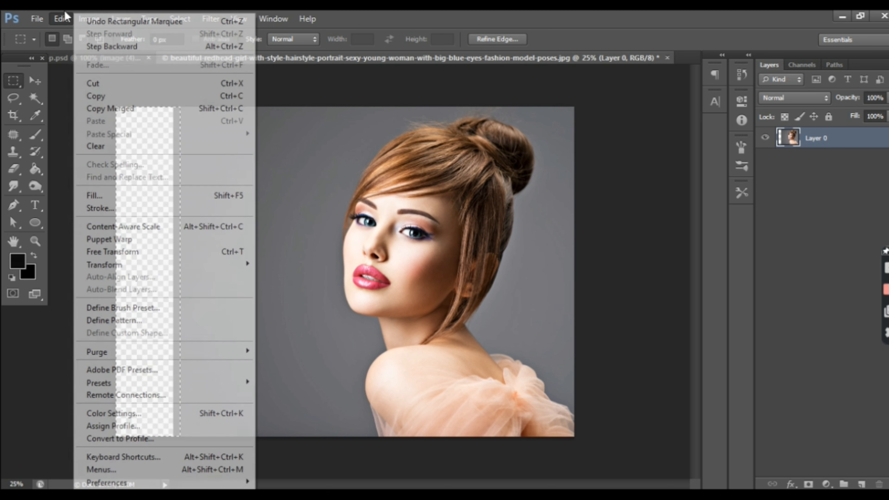
pyautogui.click(103, 197)
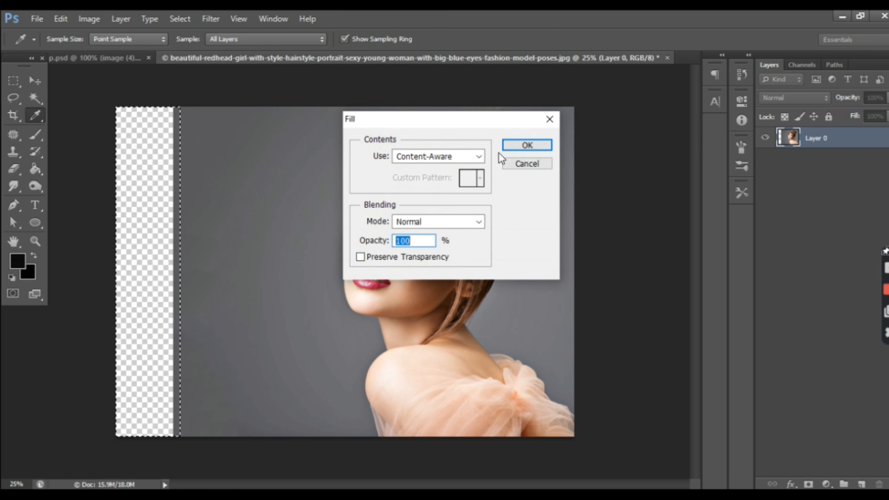
pyautogui.click(522, 146)
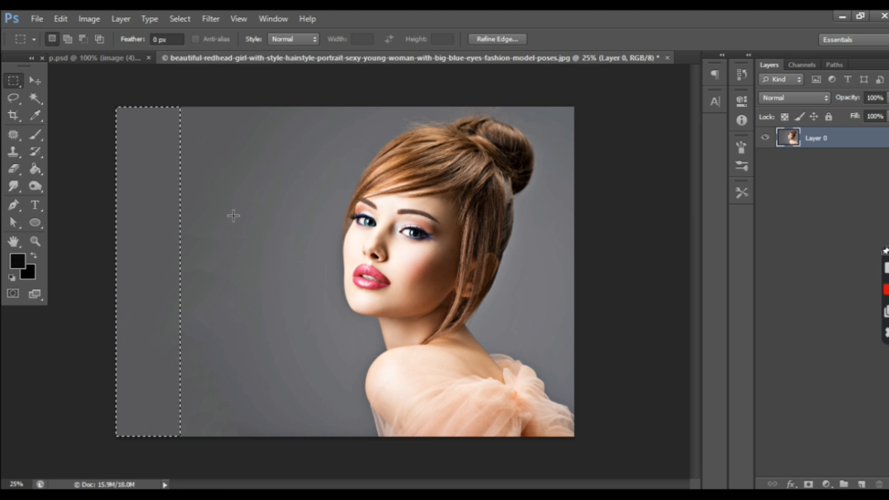
pyautogui.hotkey('ctrl', 'd')
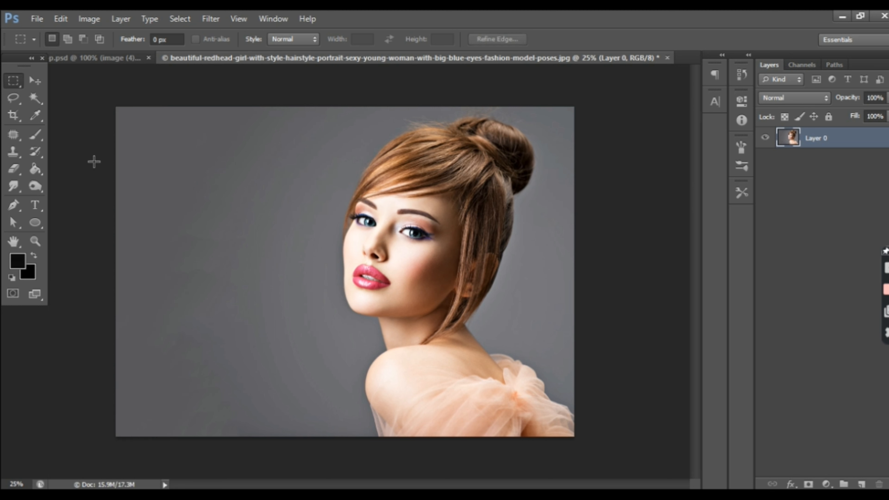
# - Add a Gradient Map adjustment layer above the portrait and load the Red, Green preset as its gradient
pyautogui.click(35, 80)
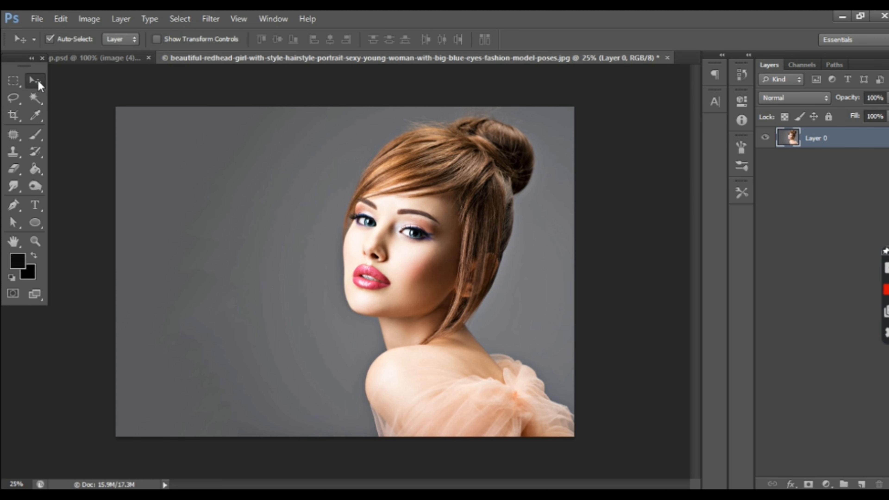
pyautogui.click(826, 484)
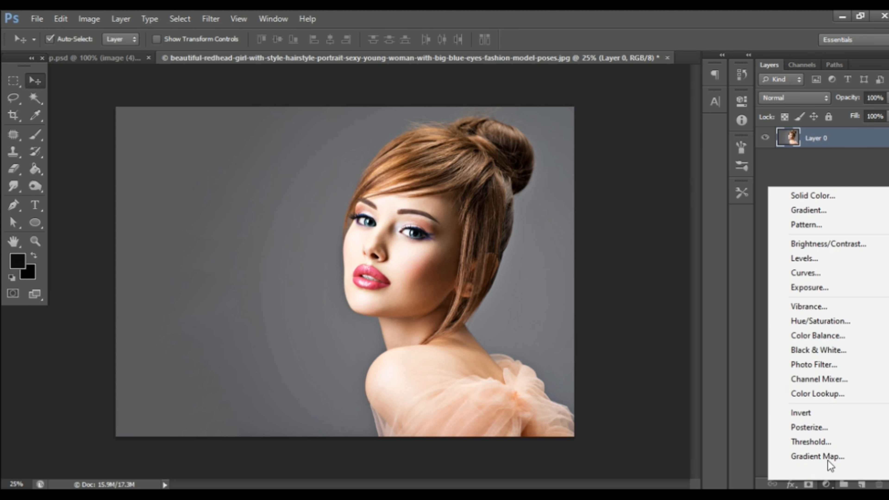
pyautogui.click(811, 453)
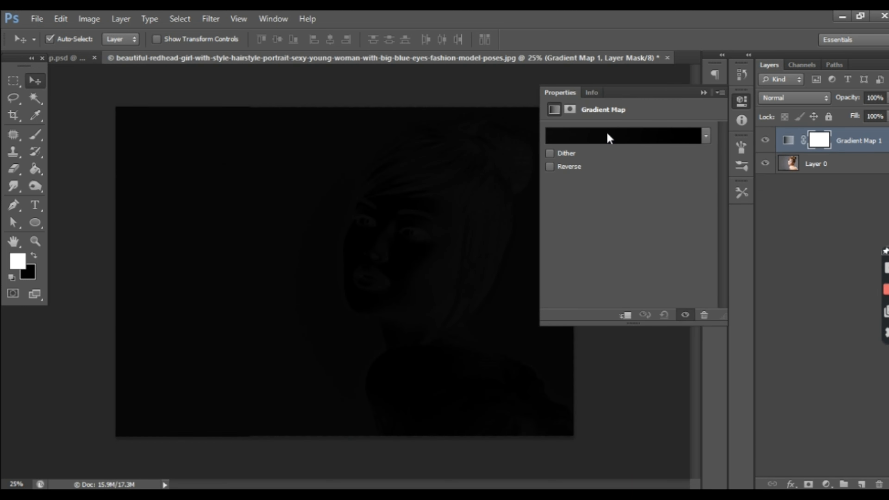
pyautogui.click(607, 134)
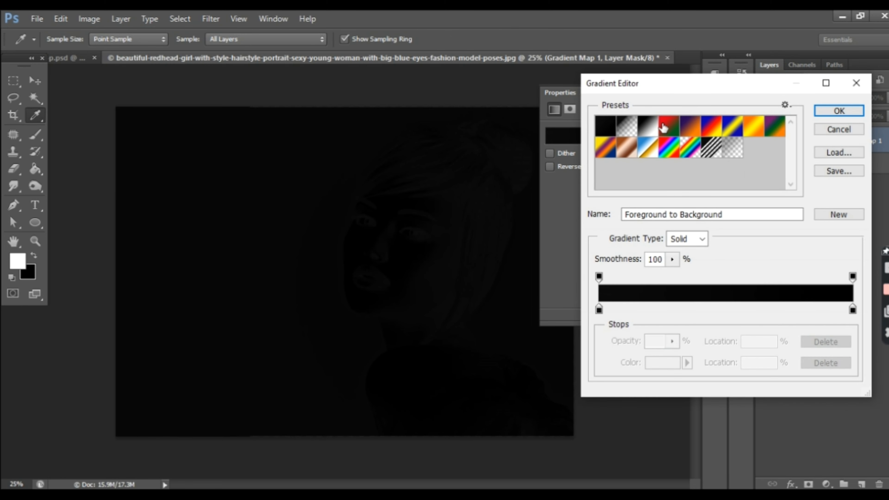
pyautogui.click(669, 128)
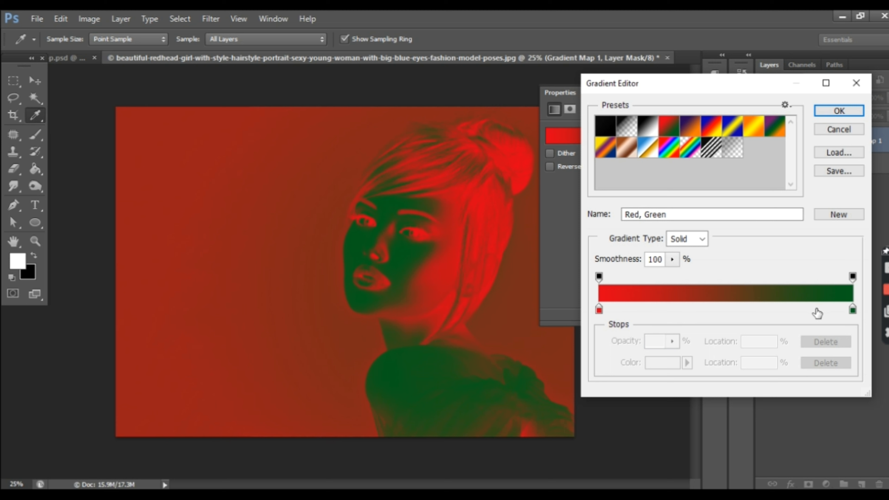
# - Change the gradient's green end stop to red d70028
pyautogui.click(854, 309)
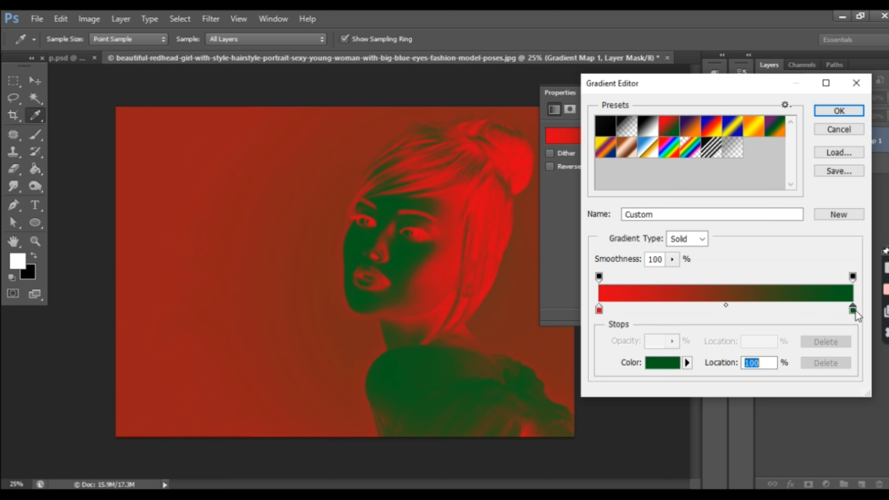
pyautogui.click(663, 364)
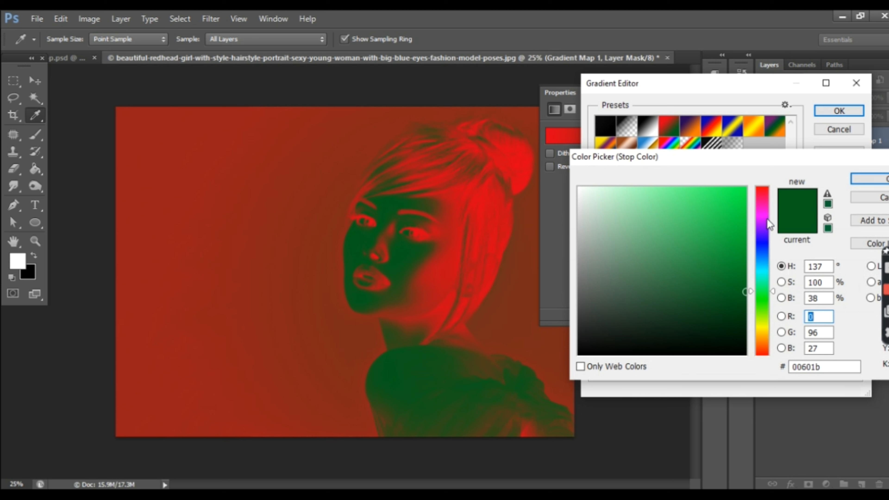
pyautogui.moveTo(764, 210)
pyautogui.mouseDown()
pyautogui.moveTo(762, 193)
pyautogui.moveTo(746, 202)
pyautogui.moveTo(743, 193)
pyautogui.moveTo(744, 213)
pyautogui.mouseUp()
pyautogui.click(743, 196)
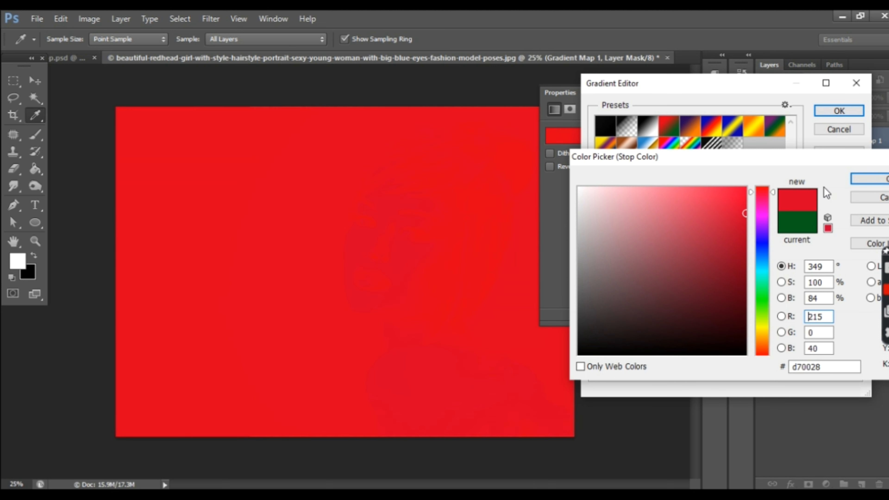
pyautogui.click(870, 181)
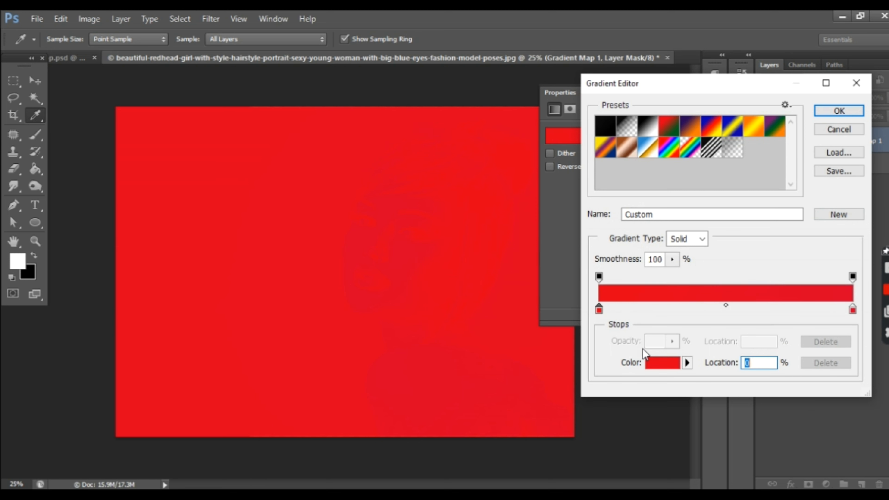
# - Set the colour stop at 0% of the gradient to pinkish red f0003e
pyautogui.click(662, 366)
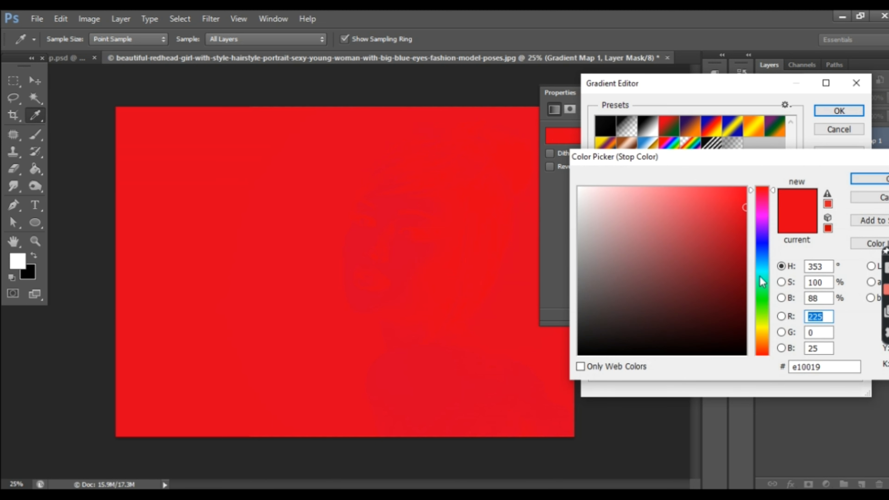
pyautogui.click(761, 275)
pyautogui.click(761, 272)
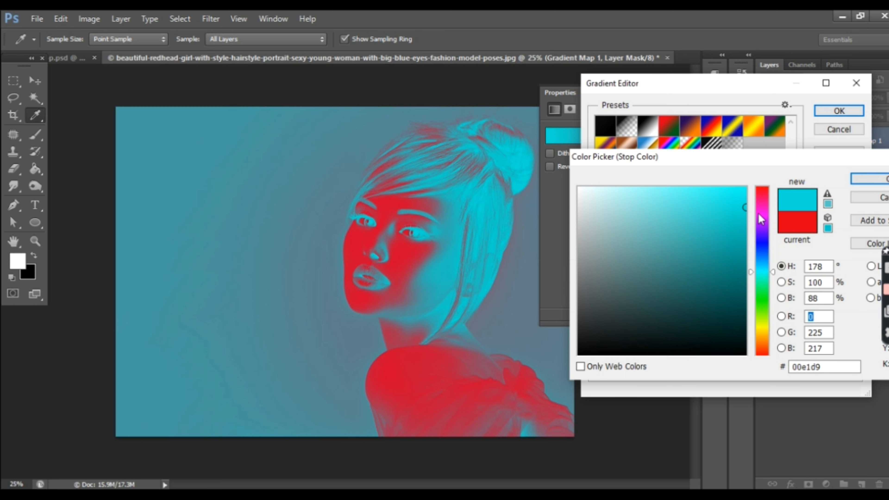
pyautogui.click(761, 205)
pyautogui.moveTo(762, 205)
pyautogui.mouseDown()
pyautogui.moveTo(762, 195)
pyautogui.moveTo(745, 197)
pyautogui.mouseUp()
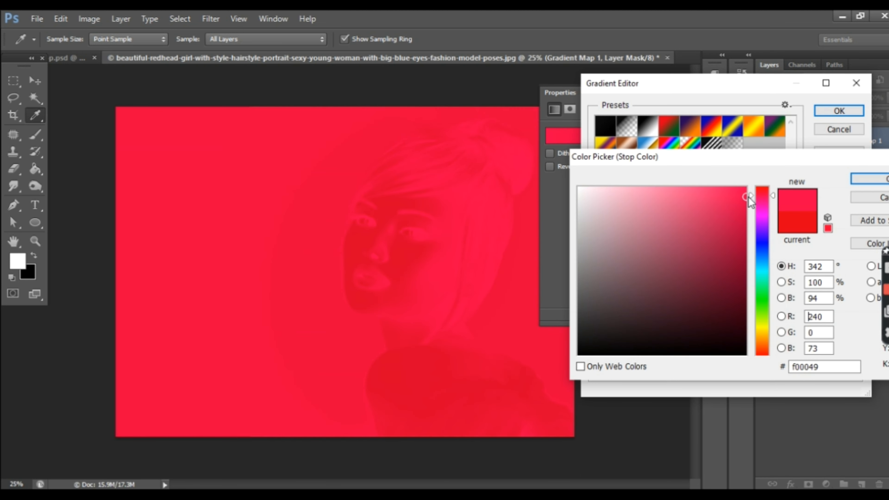
pyautogui.click(761, 194)
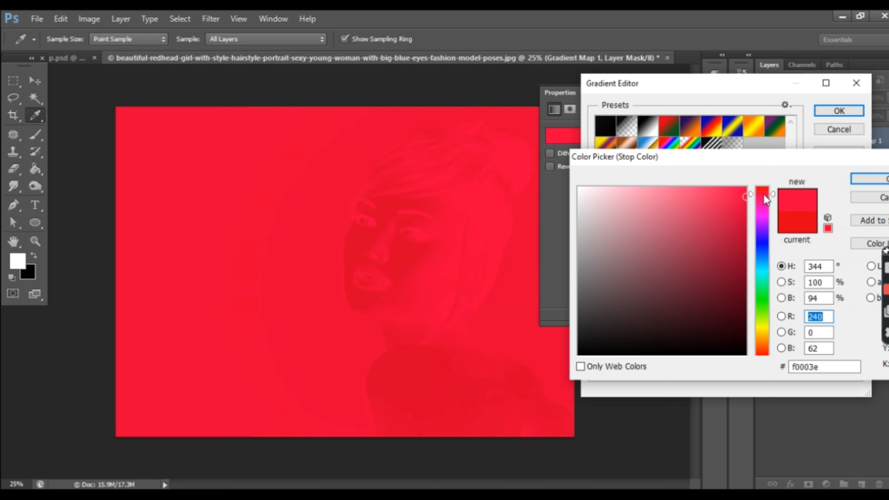
pyautogui.click(871, 179)
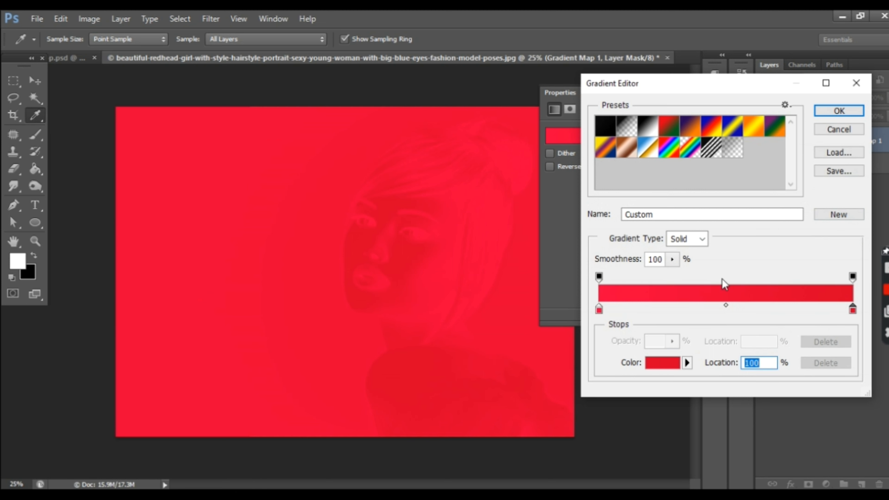
# - Set the colour stop at 100% of the gradient to light cyan 42f4ff
pyautogui.click(663, 362)
pyautogui.click(763, 273)
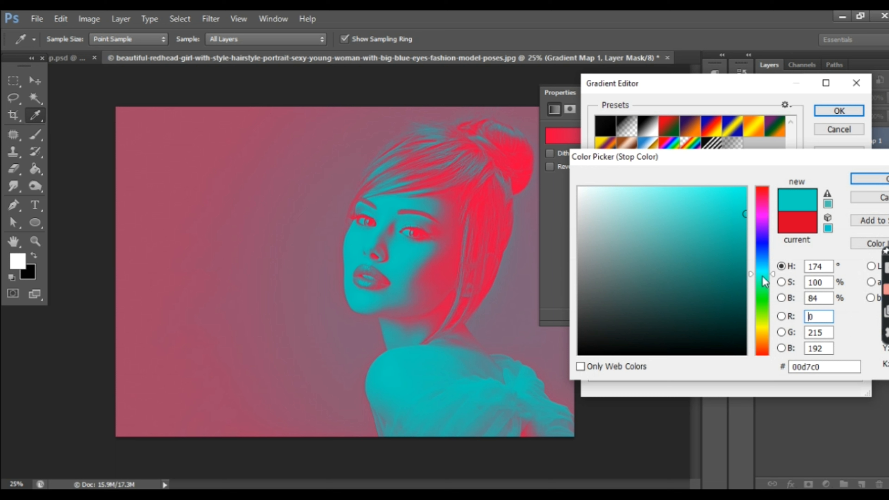
pyautogui.click(762, 273)
pyautogui.click(763, 270)
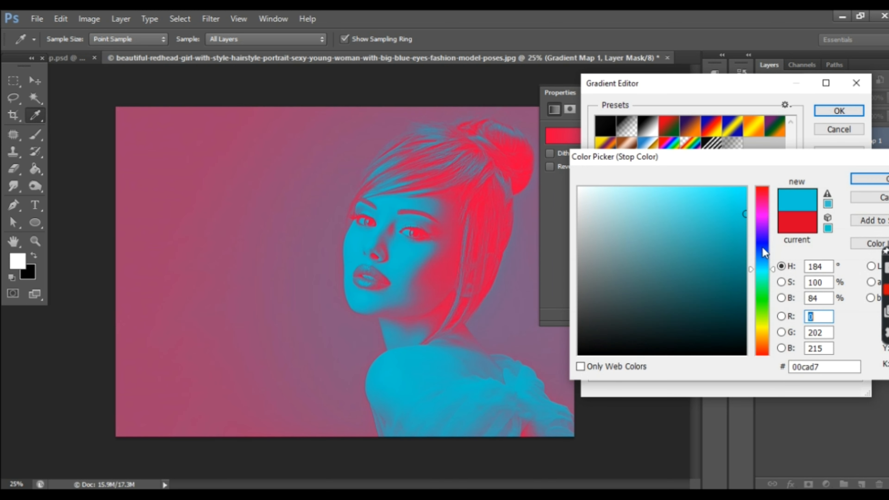
pyautogui.click(743, 226)
pyautogui.moveTo(743, 226); pyautogui.dragTo(749, 200)
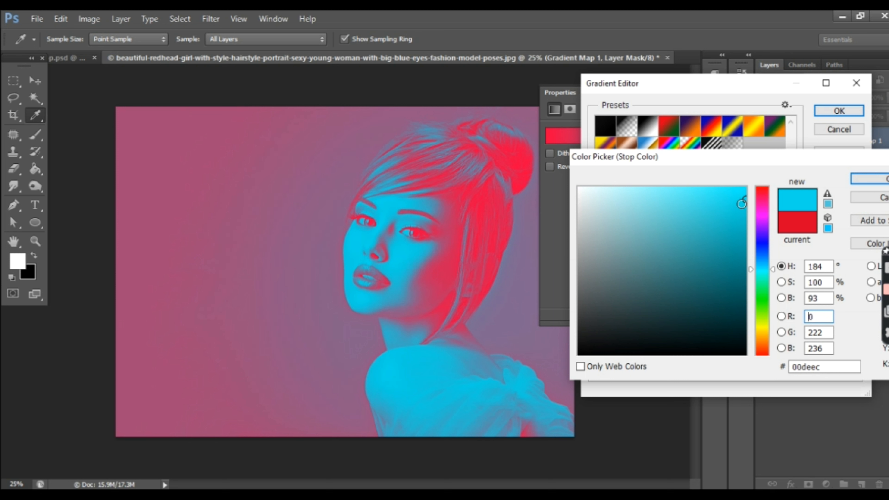
pyautogui.moveTo(744, 199)
pyautogui.mouseDown()
pyautogui.moveTo(727, 197)
pyautogui.moveTo(722, 182)
pyautogui.moveTo(720, 193)
pyautogui.moveTo(714, 177)
pyautogui.moveTo(703, 188)
pyautogui.mouseUp()
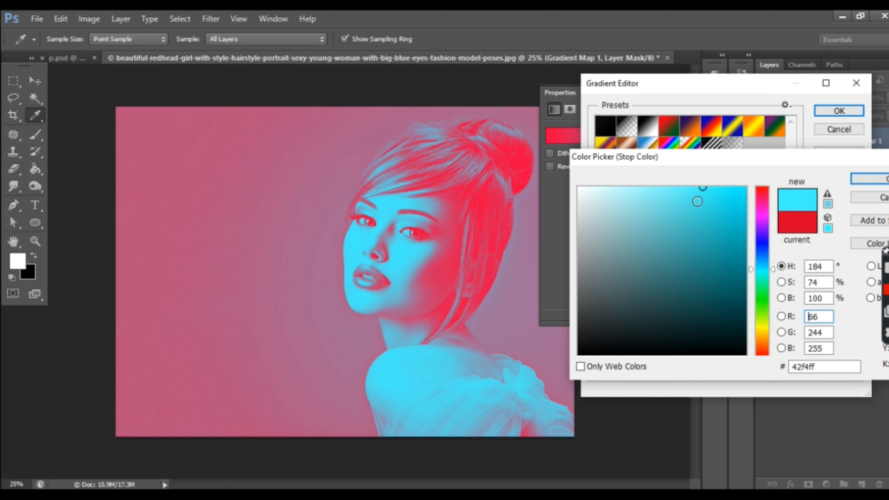
pyautogui.click(861, 186)
# - Keep the red stop at 0%, move the midpoint between the red and cyan stops to 44%, and apply the gradient
pyautogui.moveTo(599, 310); pyautogui.dragTo(648, 315)
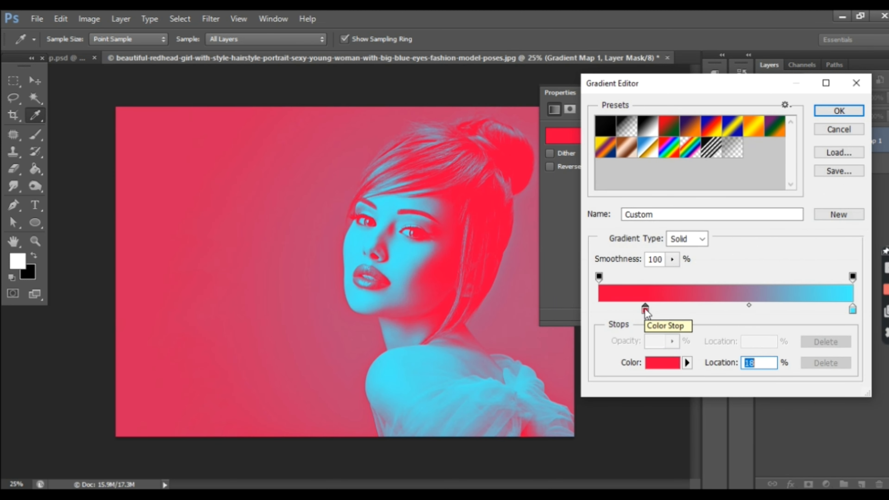
pyautogui.moveTo(645, 309); pyautogui.dragTo(598, 311)
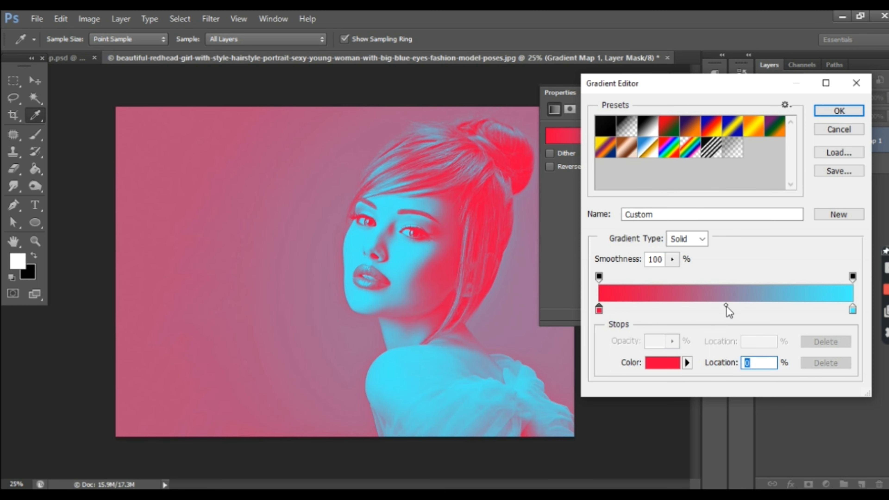
pyautogui.moveTo(725, 305); pyautogui.dragTo(711, 305)
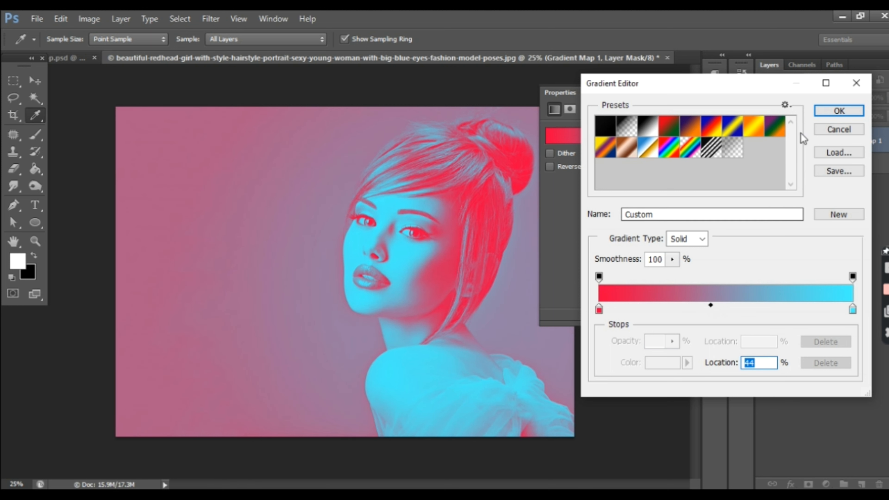
pyautogui.click(829, 112)
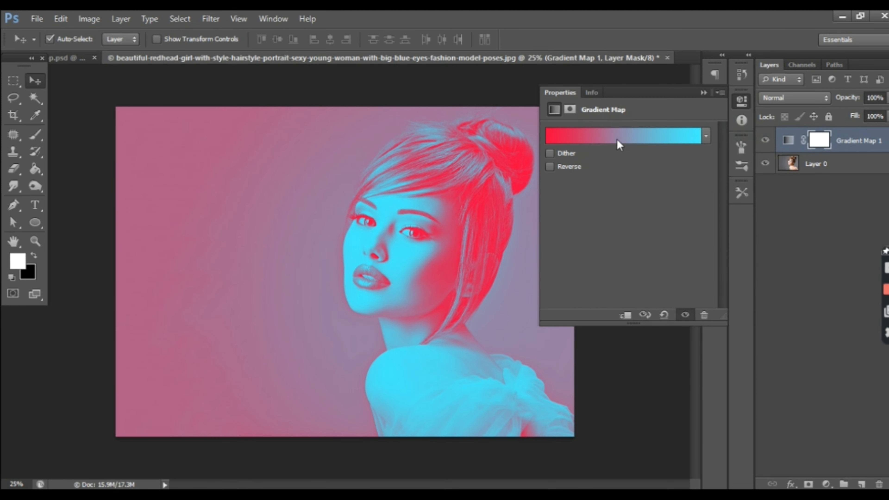
# - Change the Gradient Map's 0% colour stop from red to pink f00066 and apply the gradient
pyautogui.click(616, 139)
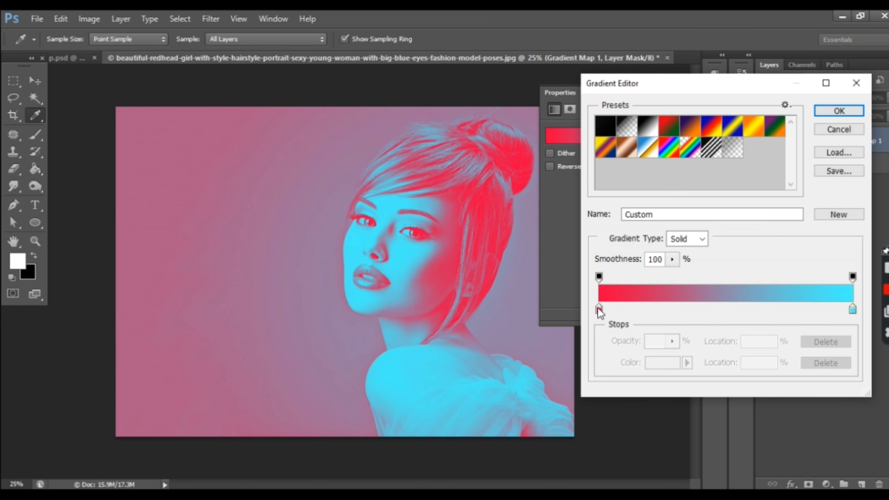
pyautogui.click(599, 308)
pyautogui.click(661, 362)
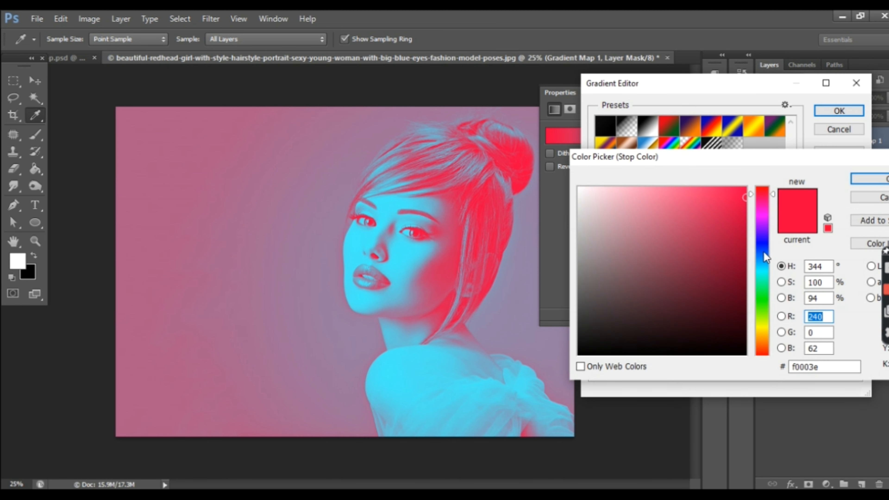
pyautogui.moveTo(761, 194); pyautogui.dragTo(761, 199)
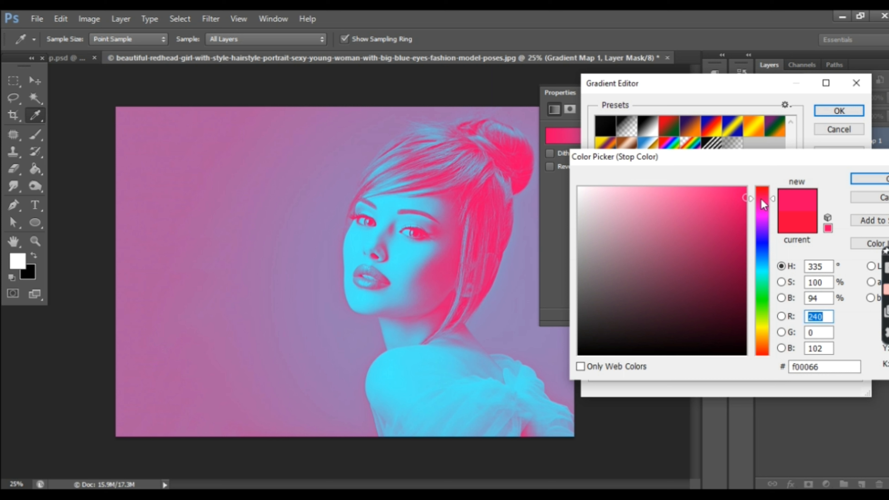
pyautogui.press('Return')
pyautogui.click(837, 111)
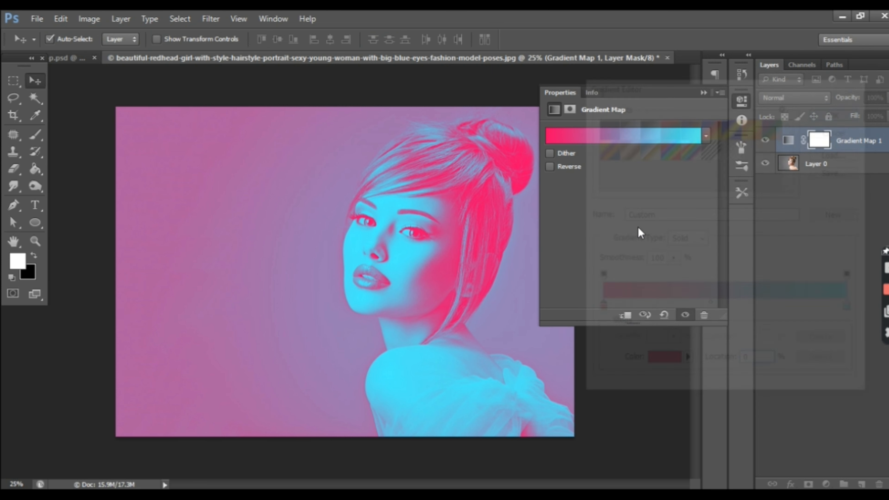
pyautogui.click(704, 93)
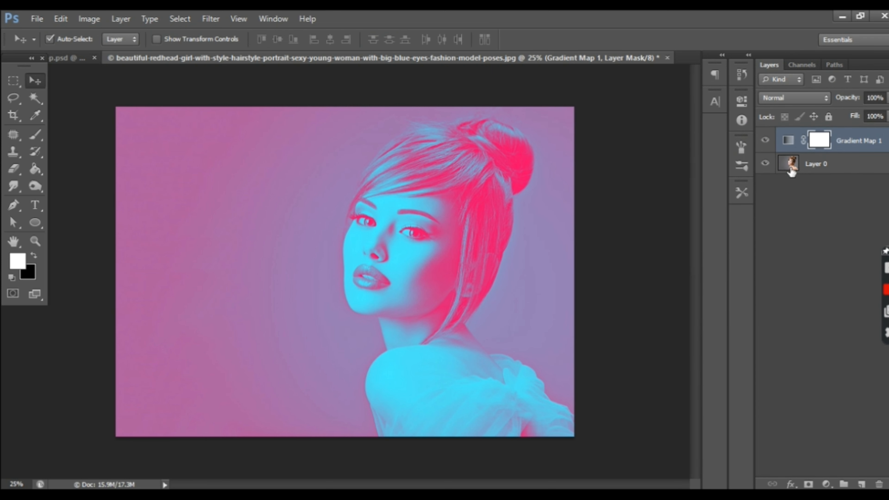
# - Draw a black circle in the background beside the woman's face and scale it up to about 1939 by 1910 px
pyautogui.click(38, 225)
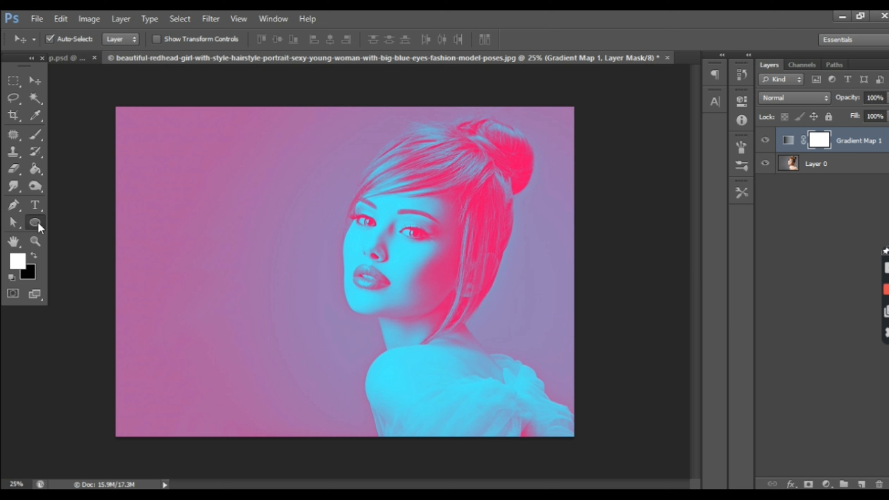
pyautogui.moveTo(110, 121); pyautogui.dragTo(327, 336)
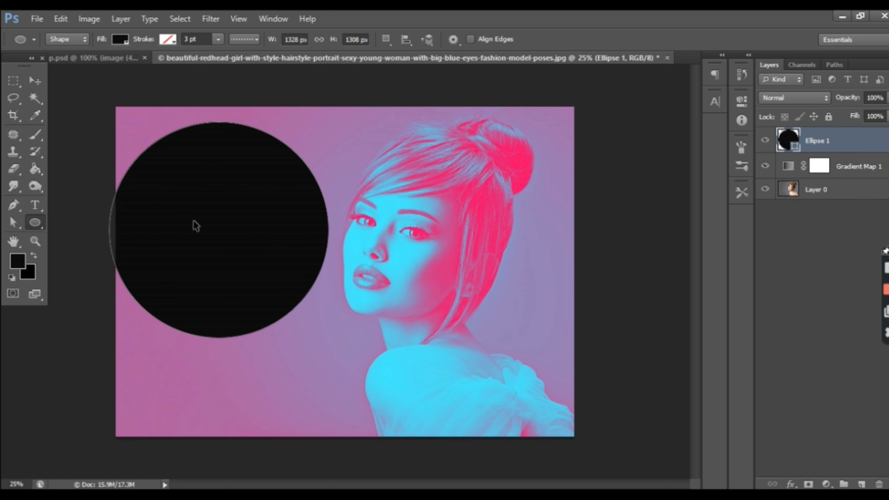
pyautogui.hotkey('ctrl', 't')
pyautogui.moveTo(226, 234); pyautogui.dragTo(196, 296)
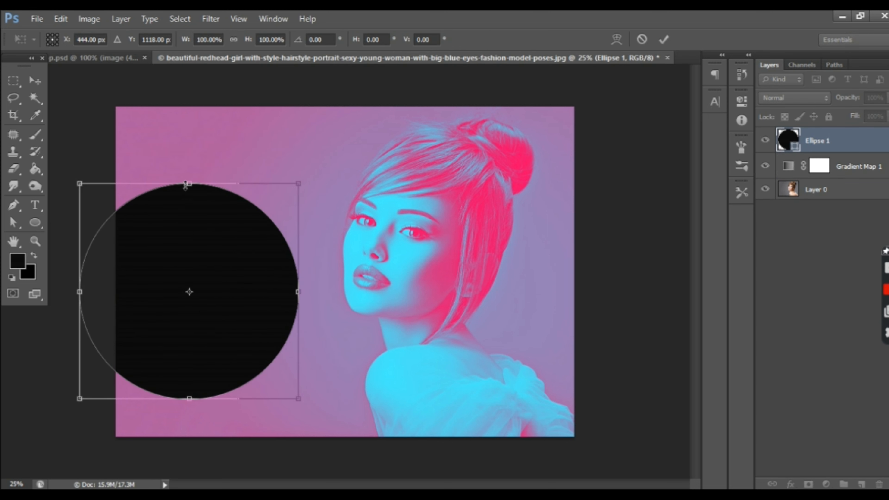
pyautogui.moveTo(298, 183); pyautogui.dragTo(334, 112)
pyautogui.moveTo(277, 282); pyautogui.dragTo(267, 263)
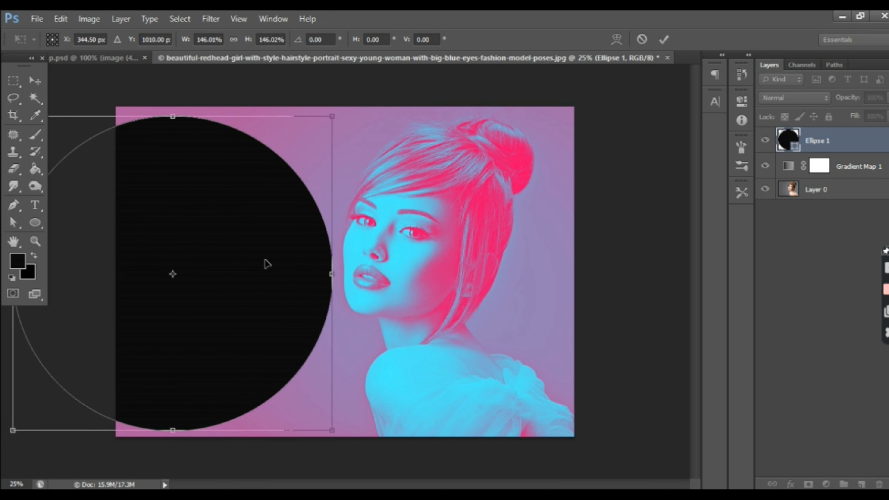
pyautogui.press('Return')
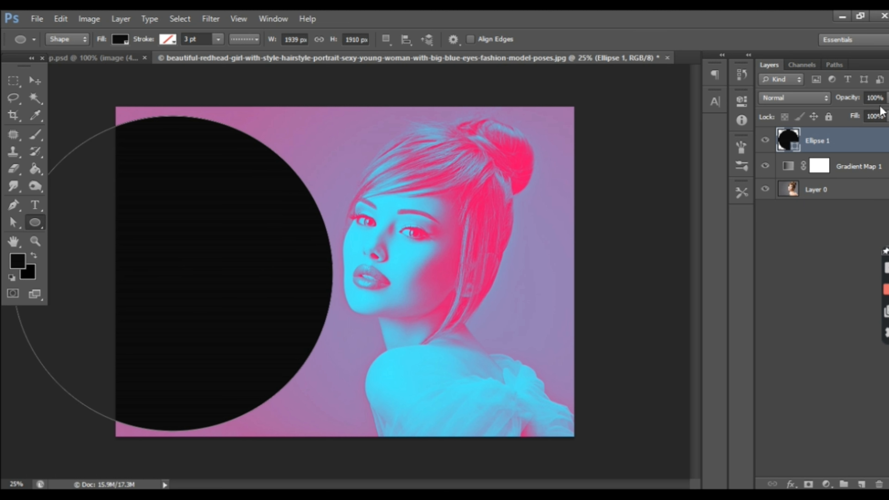
# - Lower the black circle layer's opacity to 20%
pyautogui.click(885, 98)
pyautogui.moveTo(886, 112); pyautogui.dragTo(839, 110)
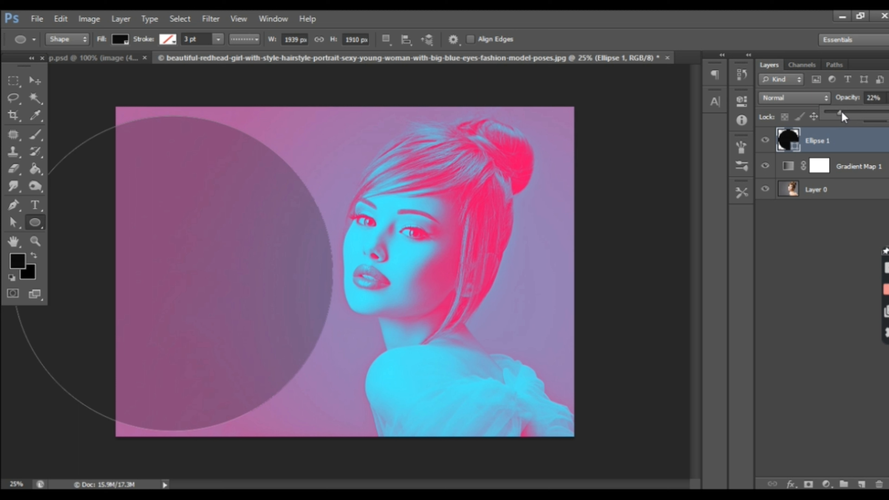
pyautogui.click(872, 148)
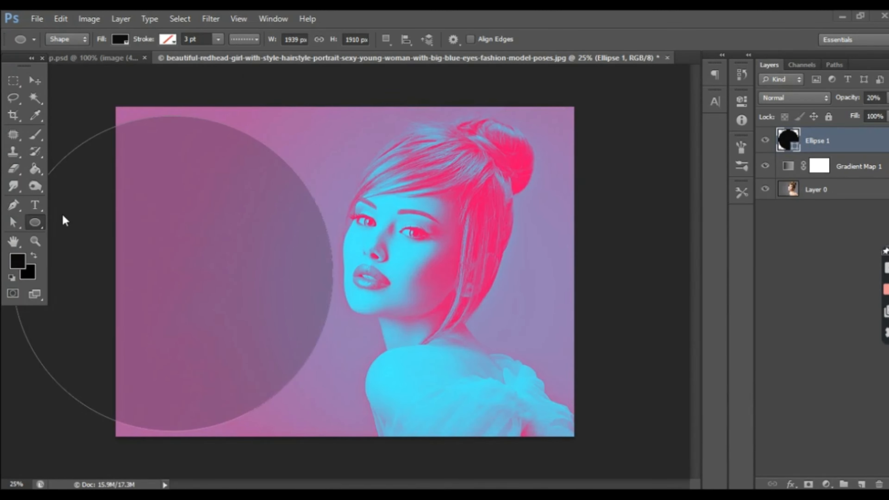
# - Add a second Gradient Map adjustment above the circle and load the Red, Green preset into it
pyautogui.click(826, 485)
pyautogui.click(818, 457)
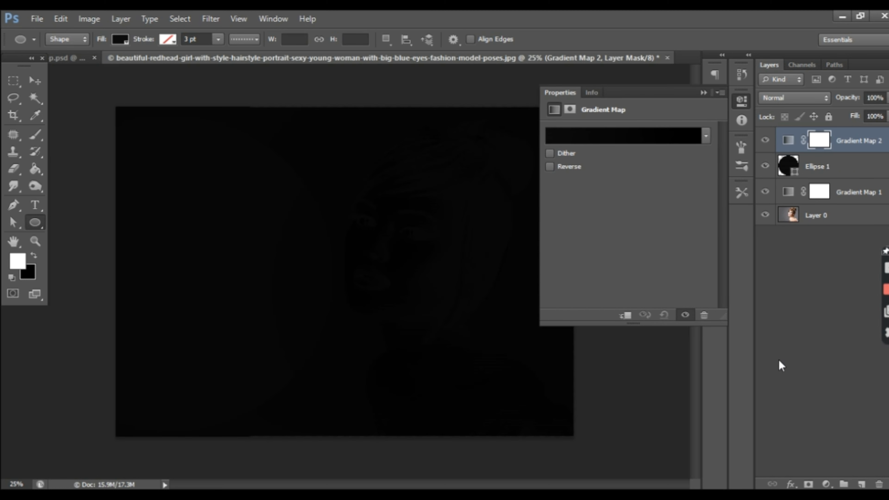
pyautogui.click(638, 138)
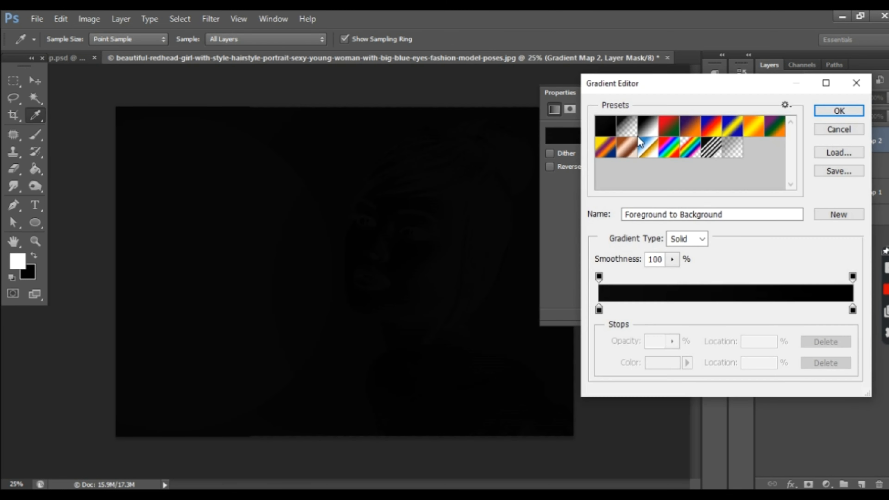
pyautogui.click(673, 131)
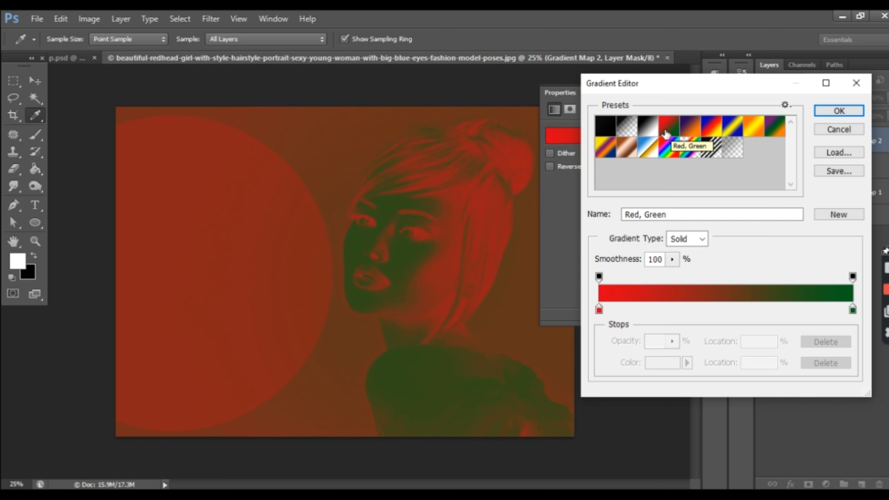
# - Set the second gradient's 0% colour stop to teal green 00e19f
pyautogui.click(599, 310)
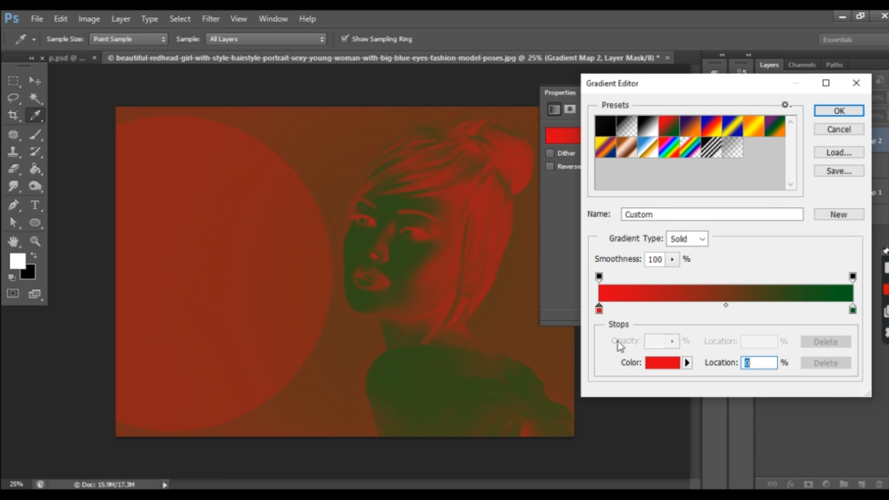
pyautogui.click(655, 364)
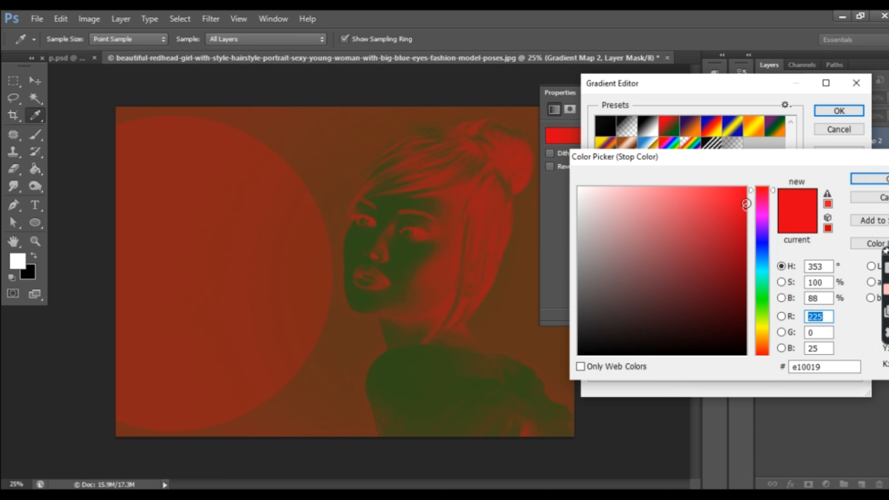
pyautogui.click(762, 212)
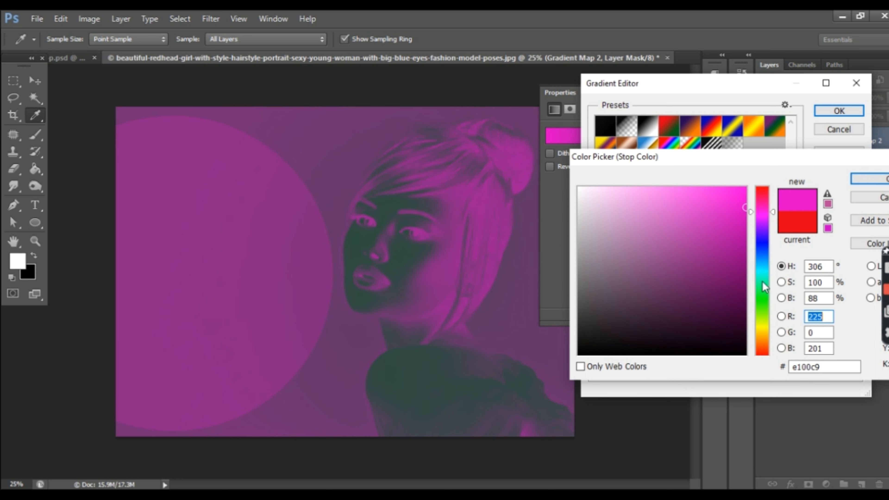
pyautogui.click(763, 275)
pyautogui.click(763, 274)
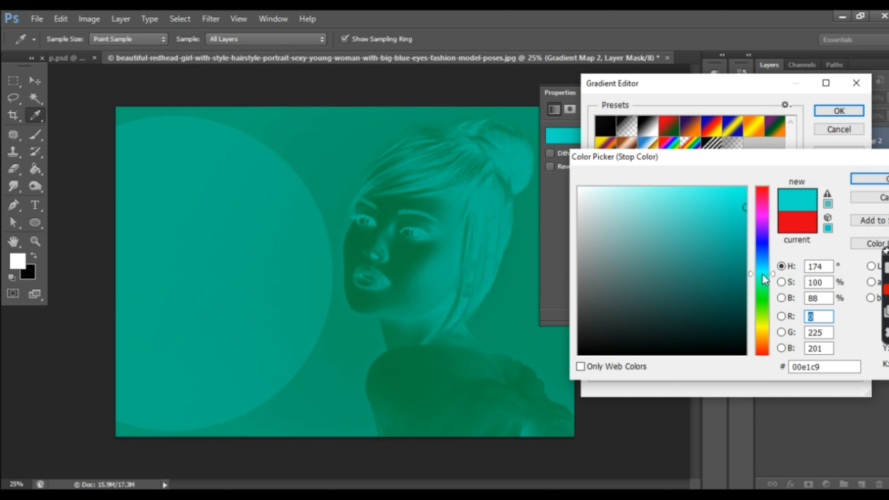
pyautogui.moveTo(763, 274); pyautogui.dragTo(764, 280)
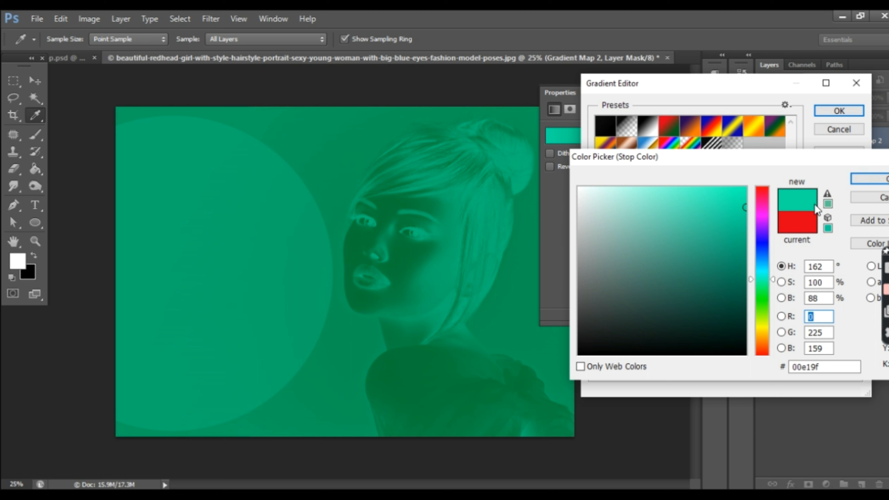
pyautogui.click(865, 178)
# - Set the second gradient's 100% colour stop to dark maroon 600026 and apply the gradient
pyautogui.click(853, 310)
pyautogui.click(657, 368)
pyautogui.moveTo(762, 201); pyautogui.dragTo(762, 198)
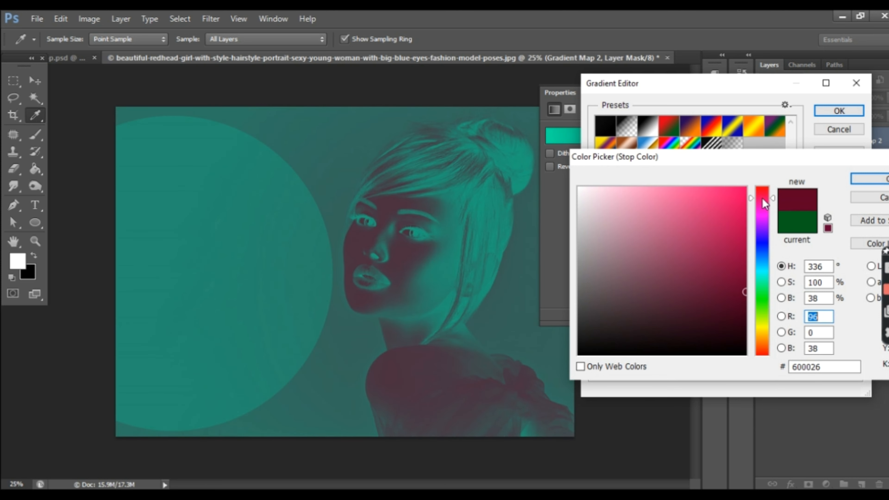
pyautogui.click(870, 179)
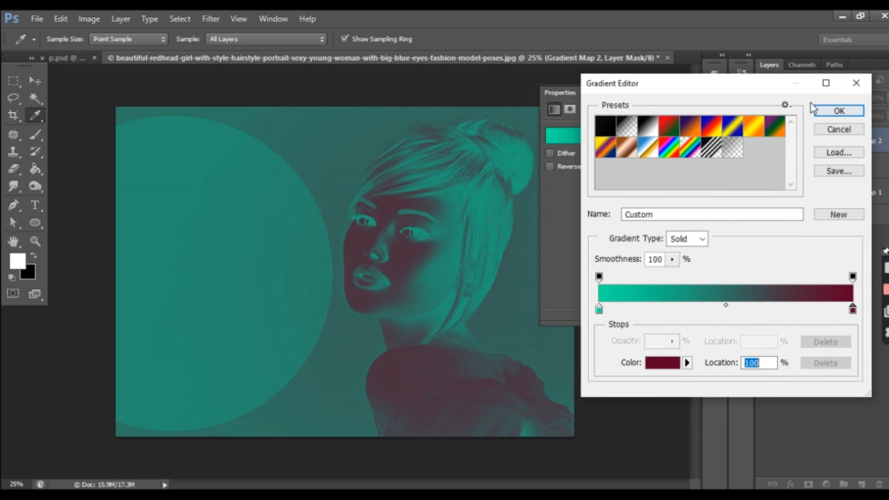
pyautogui.click(819, 113)
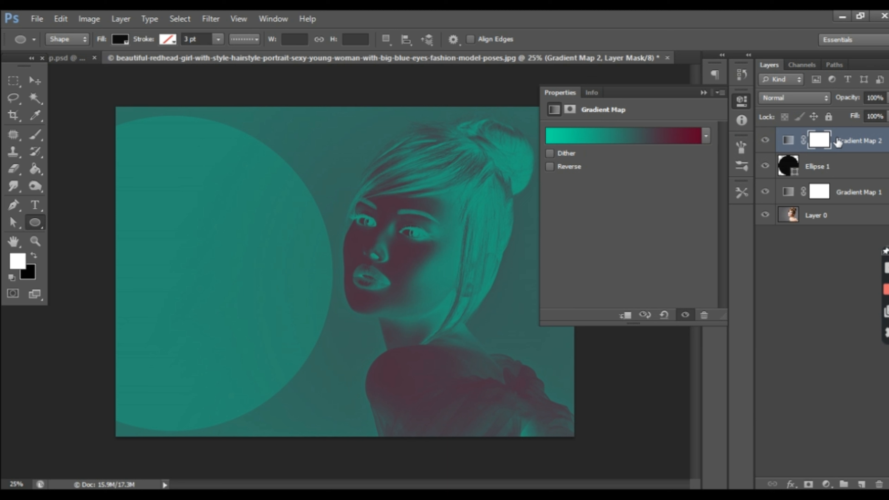
# - Try the Screen and Multiply blend modes on the second Gradient Map layer
pyautogui.click(806, 100)
pyautogui.click(777, 217)
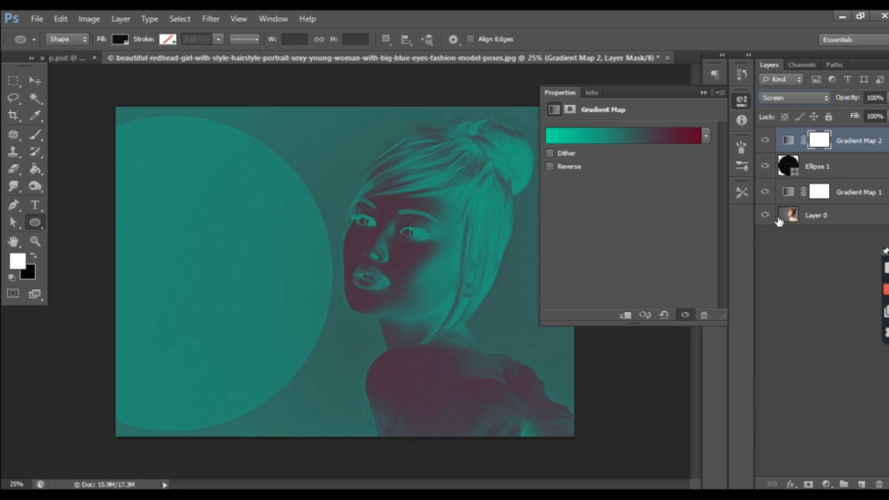
pyautogui.click(798, 100)
pyautogui.click(785, 158)
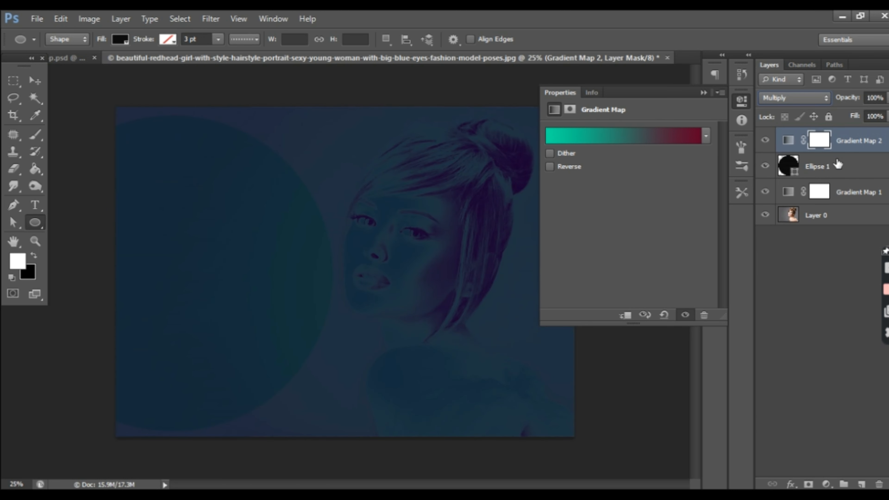
# - Clip the second Gradient Map to the circle layer and set its blend mode to Lighten
pyautogui.rightClick(844, 149)
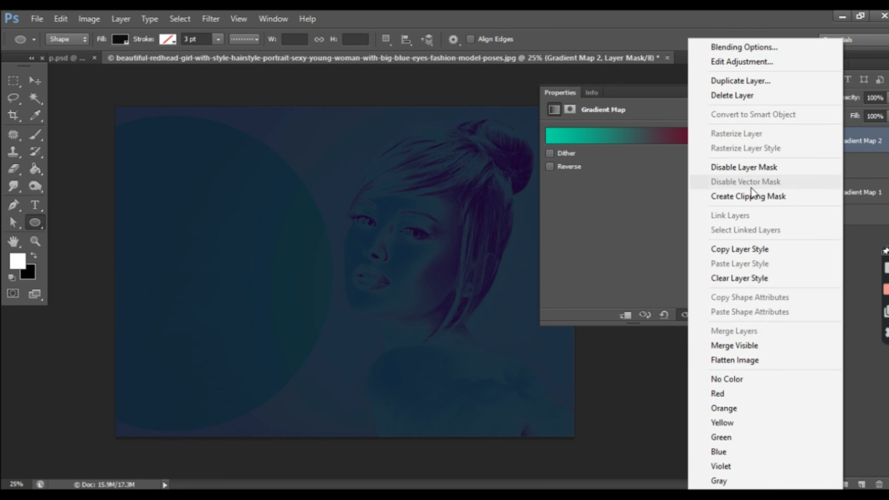
pyautogui.click(751, 197)
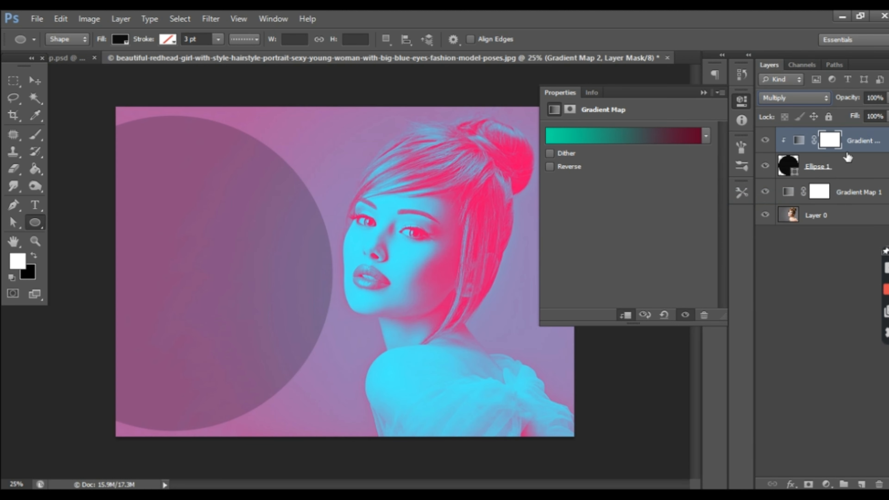
pyautogui.click(871, 149)
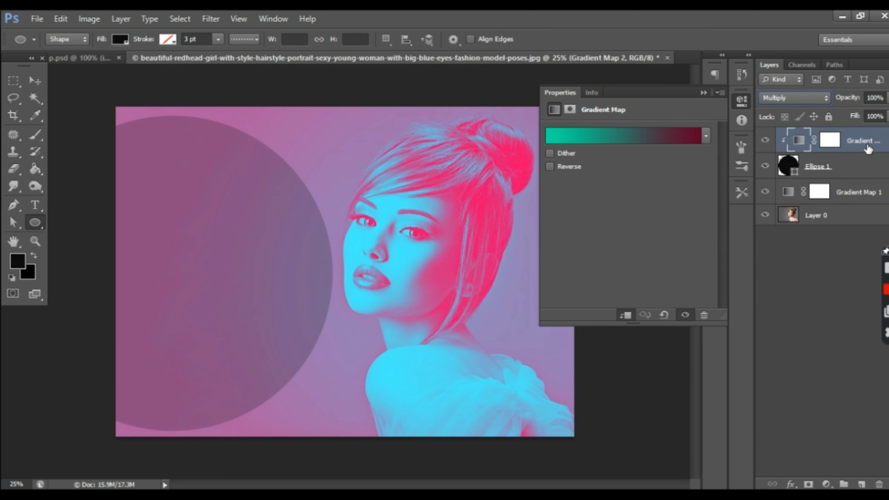
pyautogui.click(818, 97)
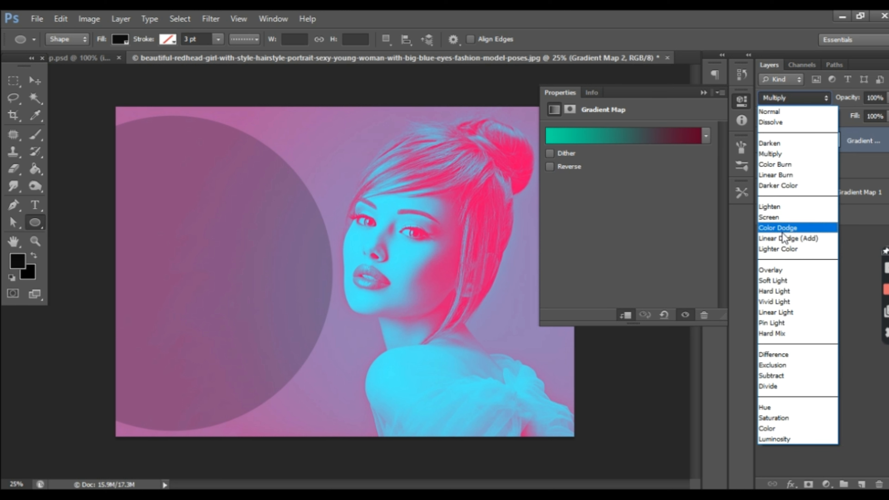
pyautogui.click(777, 207)
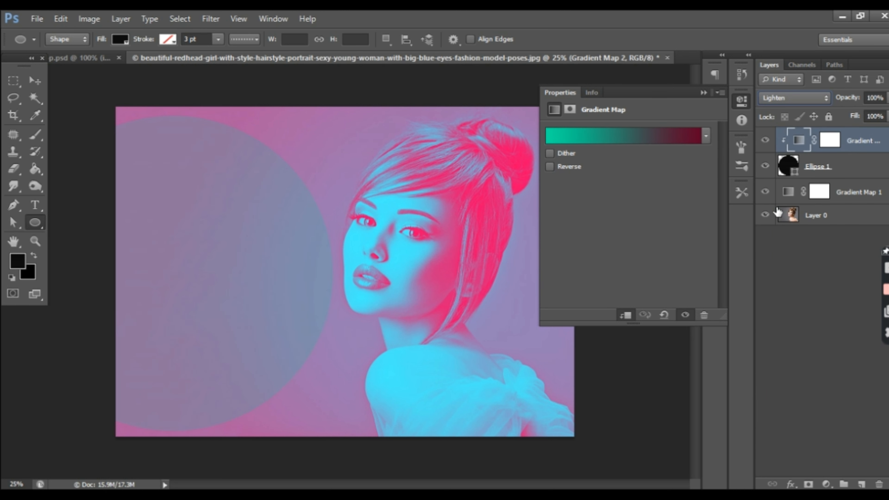
pyautogui.click(884, 97)
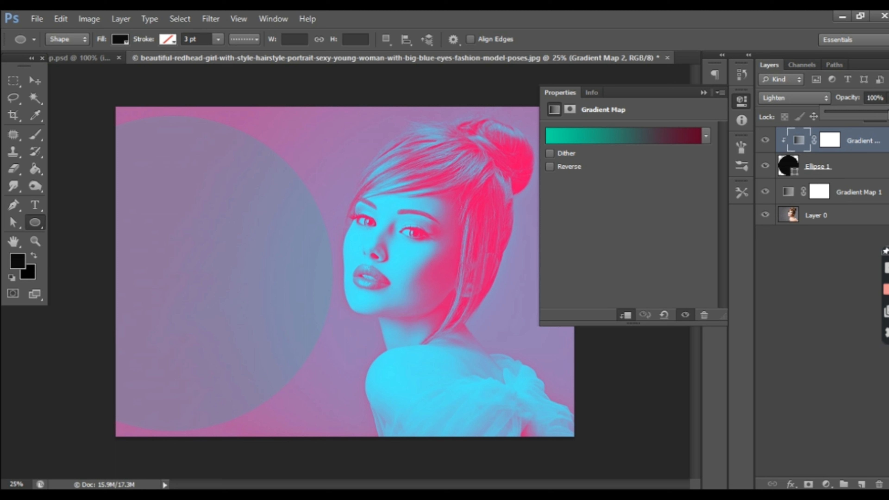
pyautogui.click(877, 151)
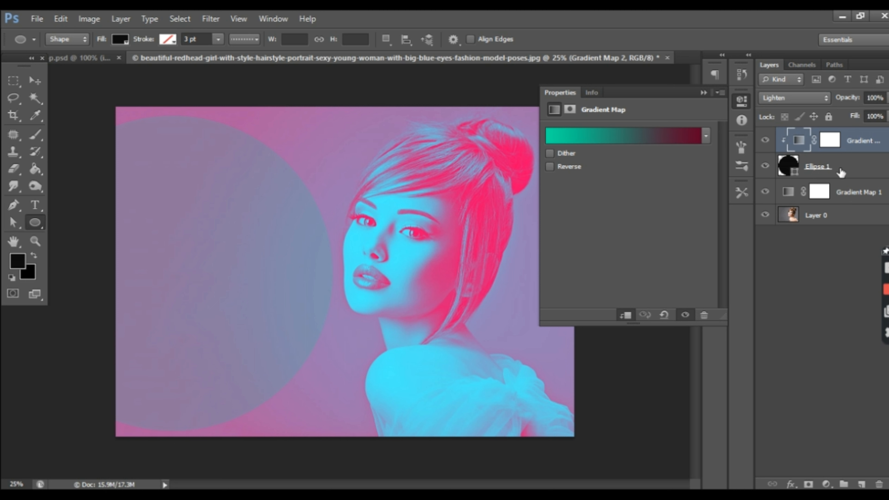
# - Raise the circle layer's opacity to 47% and reselect the clipped Gradient Map layer
pyautogui.click(842, 172)
pyautogui.click(884, 97)
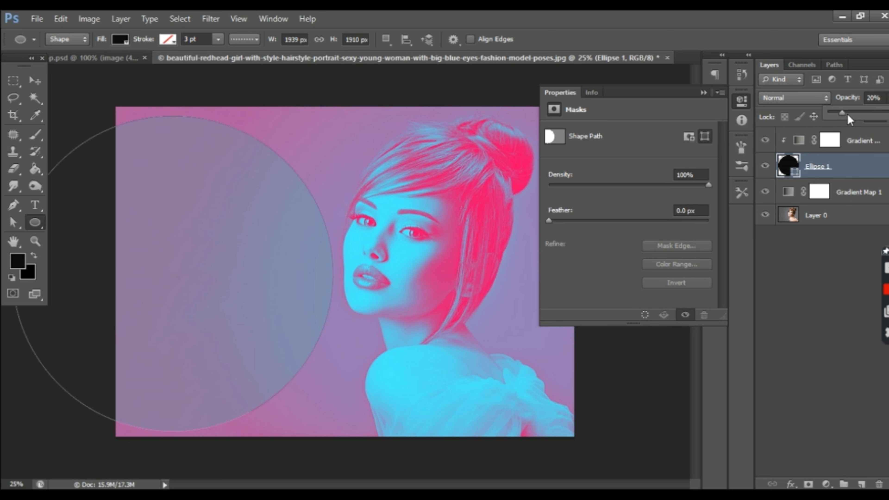
pyautogui.moveTo(849, 114)
pyautogui.mouseDown()
pyautogui.moveTo(871, 118)
pyautogui.moveTo(860, 113)
pyautogui.mouseUp()
pyautogui.click(859, 168)
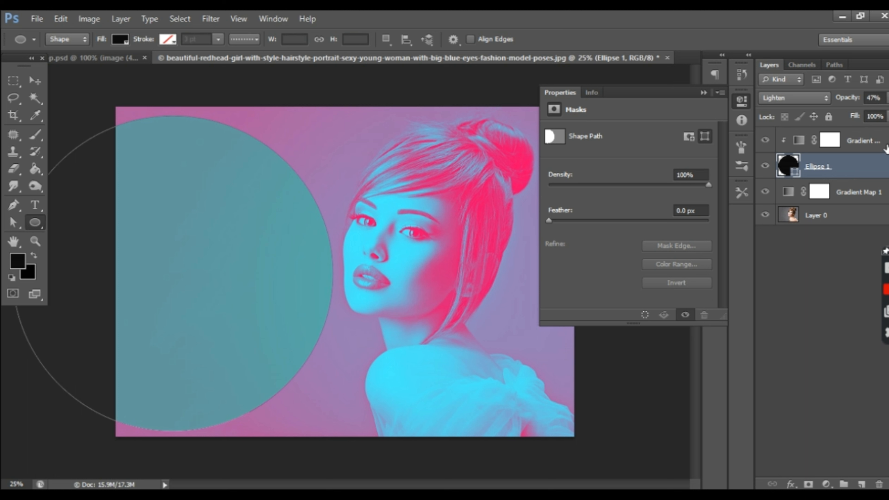
pyautogui.hotkey('alt', ']')
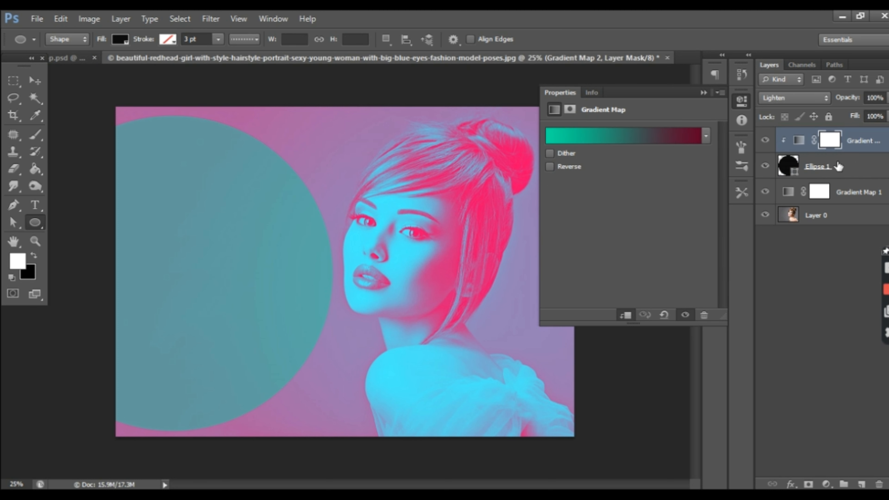
# - Try reversing the clipped Gradient Map, check its gradient stops, and compare the circle with that adjustment hidden
pyautogui.click(841, 168)
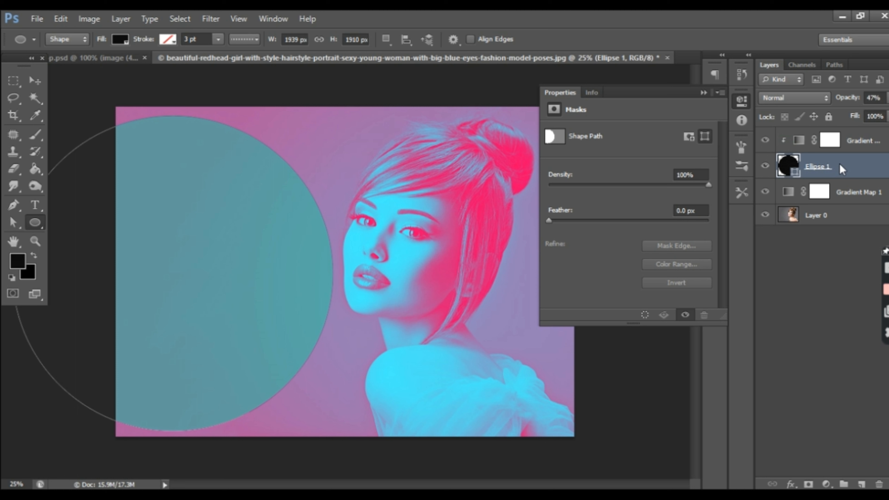
pyautogui.click(857, 147)
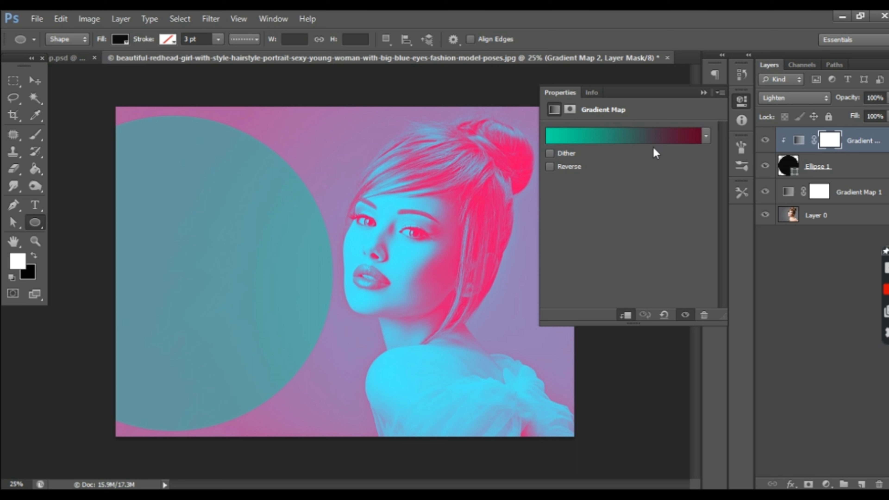
pyautogui.click(550, 167)
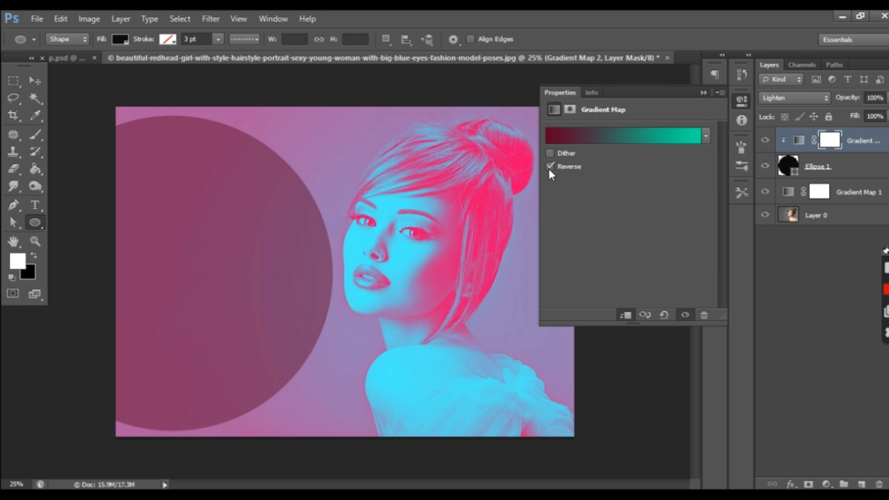
pyautogui.click(549, 168)
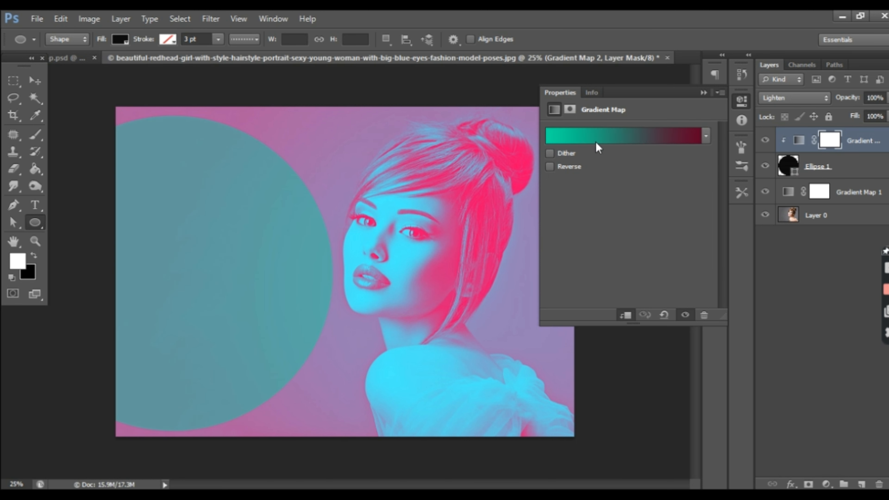
pyautogui.click(613, 136)
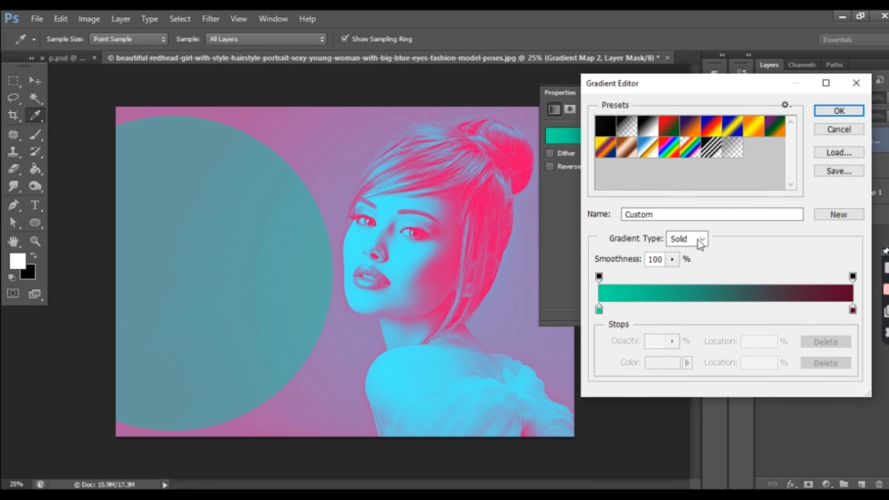
pyautogui.click(838, 111)
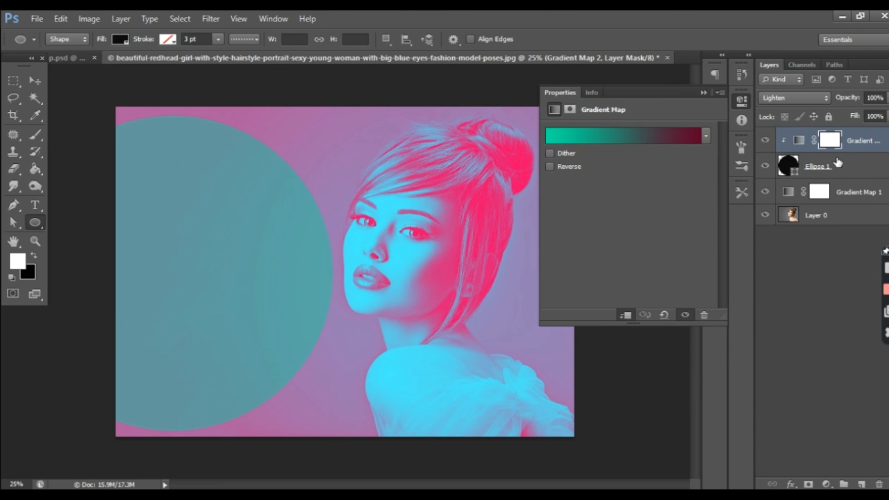
pyautogui.click(765, 141)
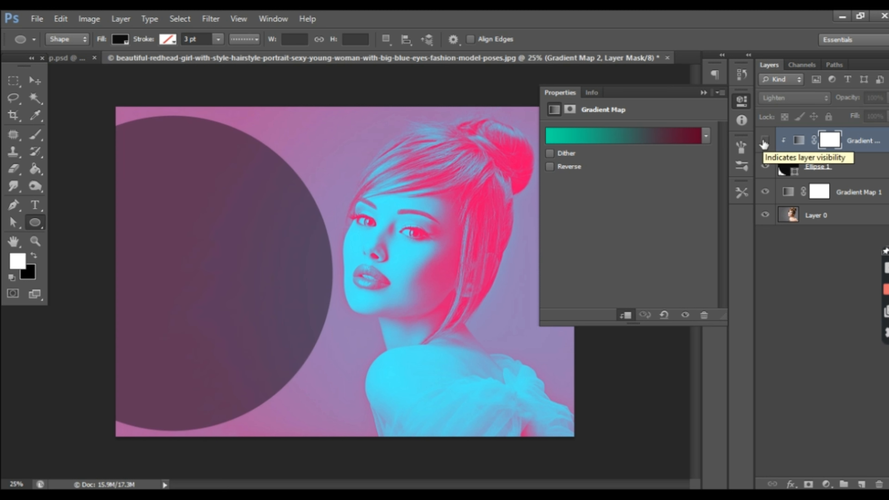
pyautogui.click(764, 142)
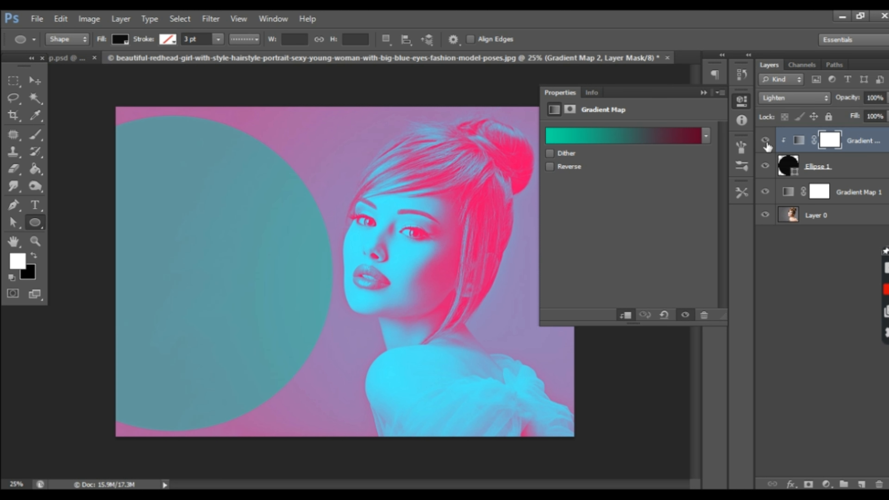
# - Add a second dark maroon colour stop at 47% in the clipped Gradient Map and apply the gradient
pyautogui.click(607, 140)
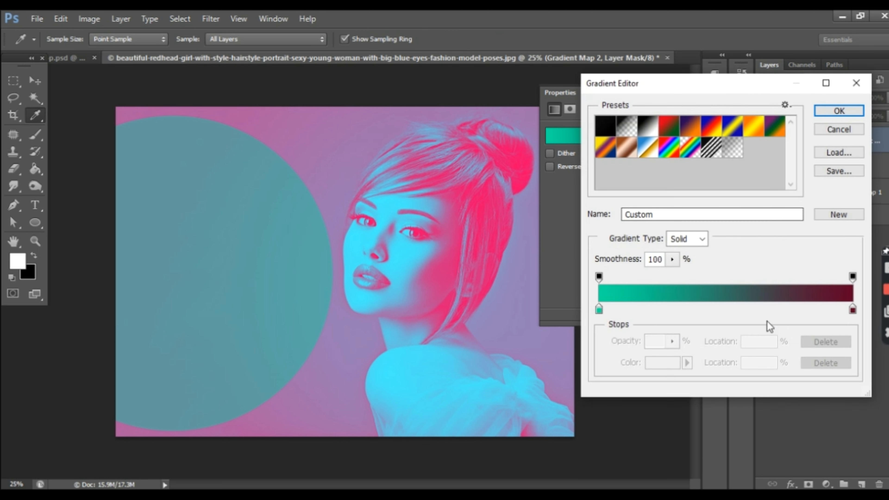
pyautogui.click(853, 310)
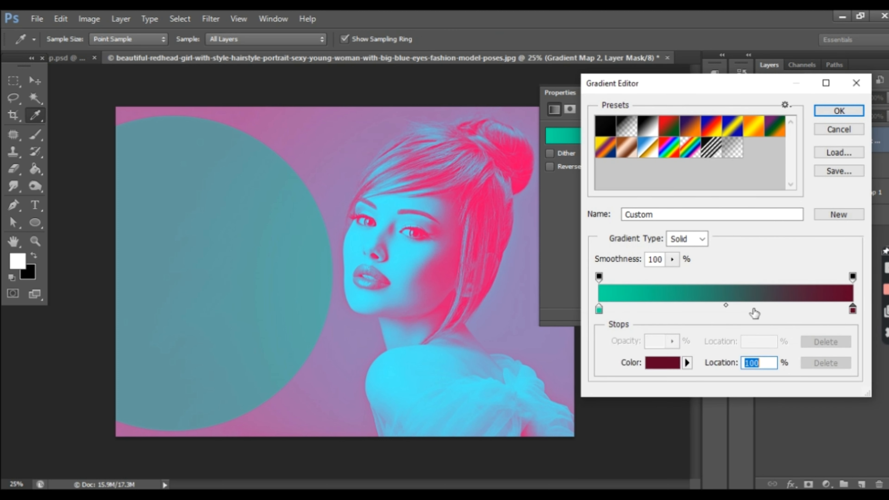
pyautogui.moveTo(726, 305)
pyautogui.mouseDown()
pyautogui.moveTo(644, 308)
pyautogui.moveTo(718, 312)
pyautogui.mouseUp()
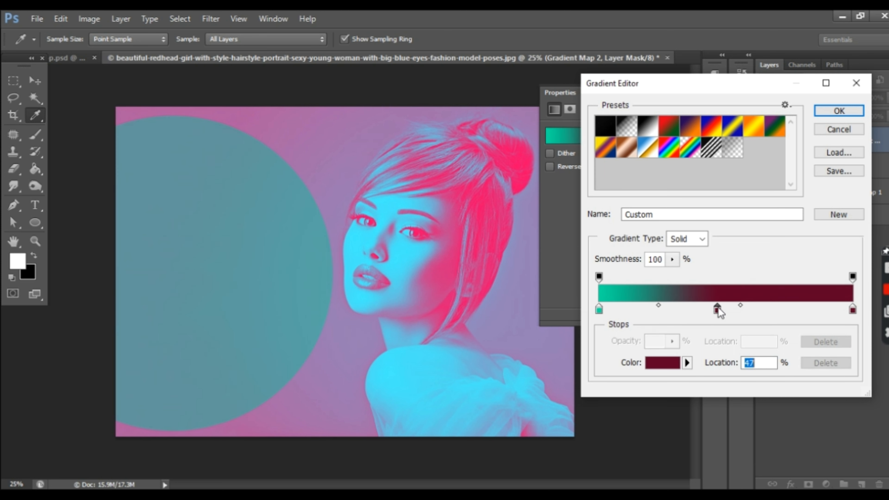
pyautogui.click(839, 111)
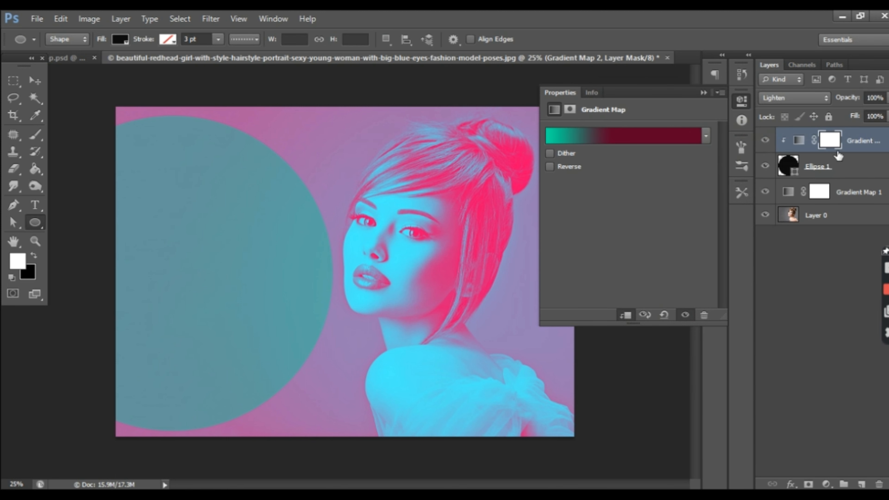
# - Set the circle layer's opacity to 36%, trying full opacity along the way
pyautogui.click(859, 171)
pyautogui.click(887, 98)
pyautogui.moveTo(860, 114); pyautogui.dragTo(888, 115)
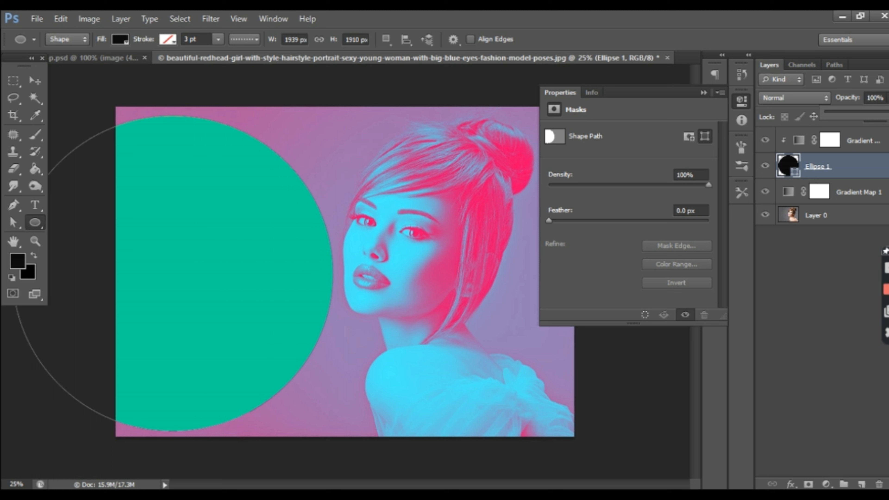
pyautogui.moveTo(873, 114); pyautogui.dragTo(854, 114)
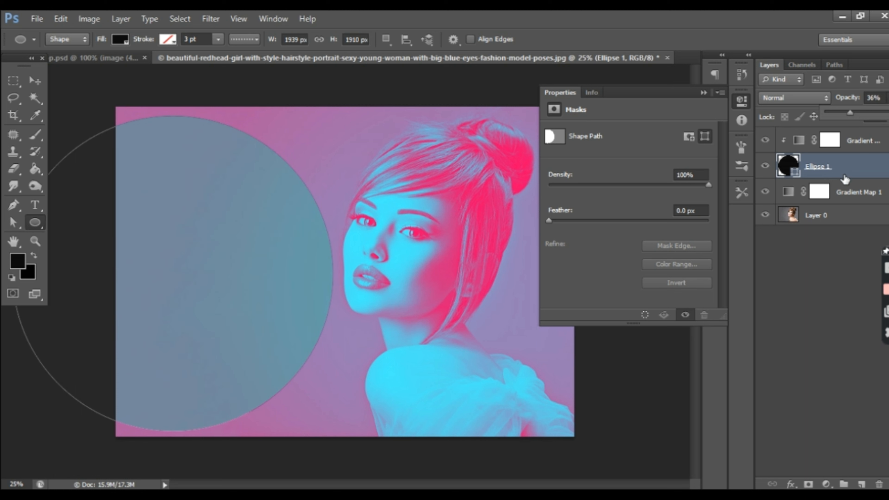
# - Reverse the clipped Gradient Map and shift its middle maroon colour stop to 69%
pyautogui.click(858, 163)
pyautogui.click(803, 143)
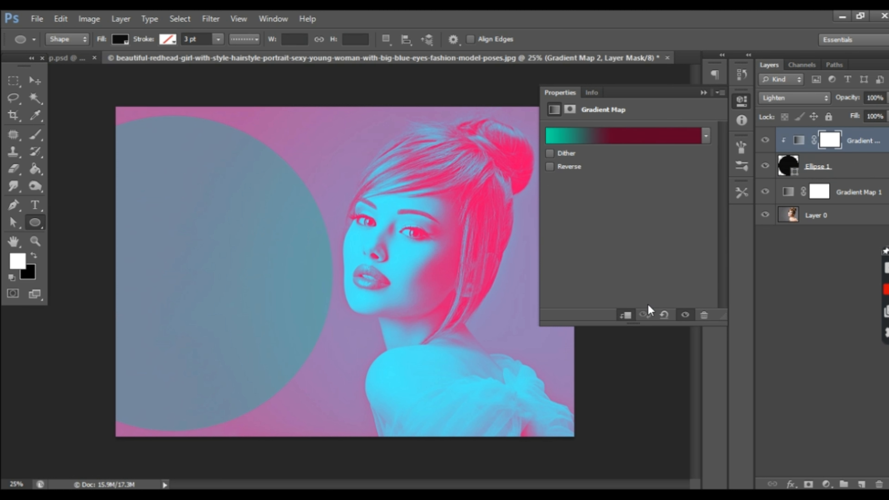
pyautogui.click(552, 166)
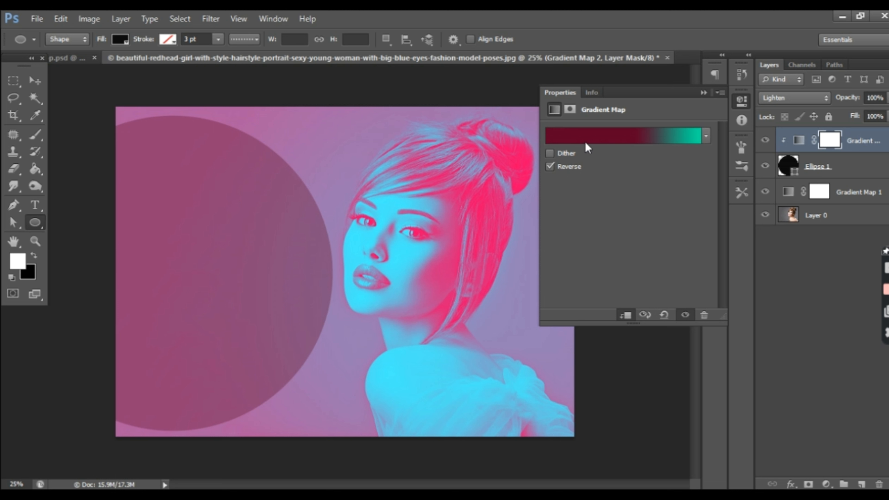
pyautogui.click(593, 137)
pyautogui.moveTo(698, 309); pyautogui.dragTo(774, 314)
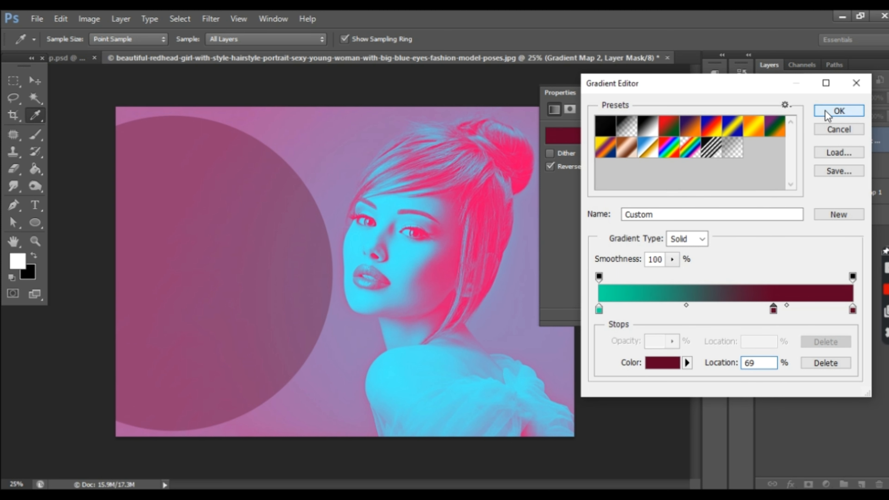
pyautogui.click(836, 112)
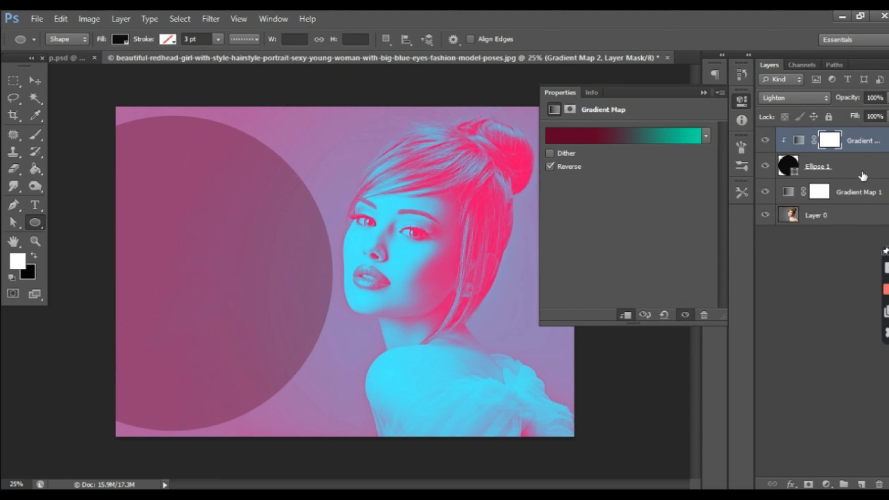
# - Add a text box inside the circle reading "Duotone Photo Effect", placed directly above the Gradient Map 1 layer
pyautogui.click(863, 175)
pyautogui.click(862, 193)
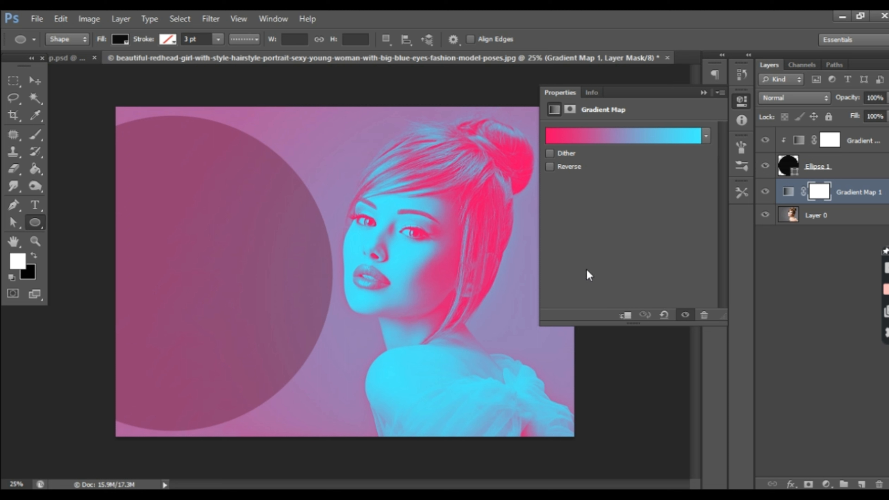
pyautogui.click(35, 205)
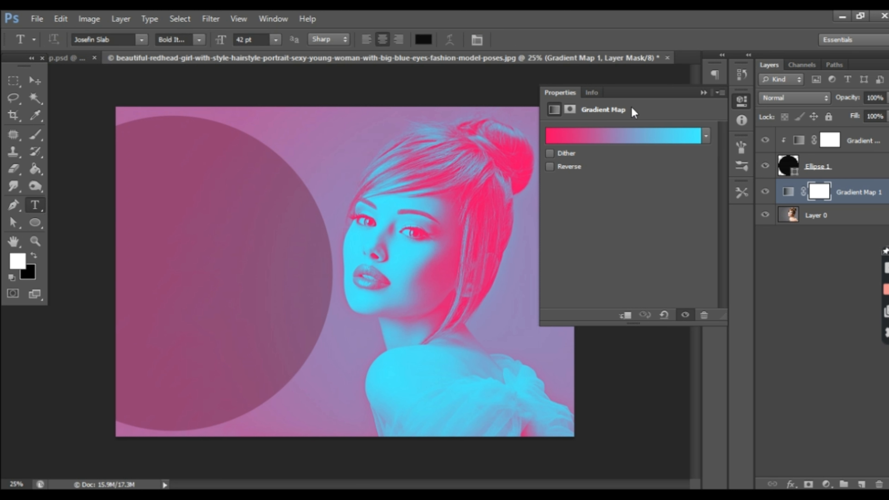
pyautogui.click(703, 93)
pyautogui.moveTo(133, 195); pyautogui.dragTo(310, 339)
pyautogui.write('Duotone Photo Effect')
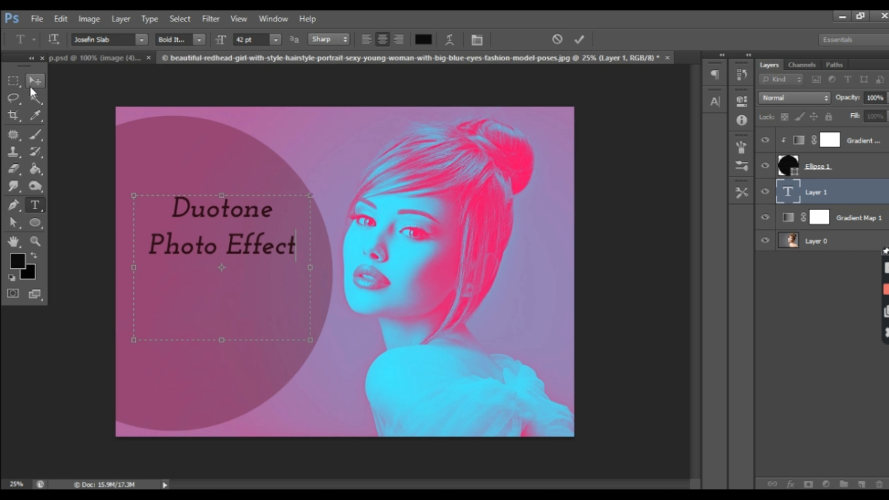
pyautogui.click(34, 82)
# - Try to move the text lower within the circle and undo each accidental shift of the circle
pyautogui.moveTo(270, 249); pyautogui.dragTo(266, 279)
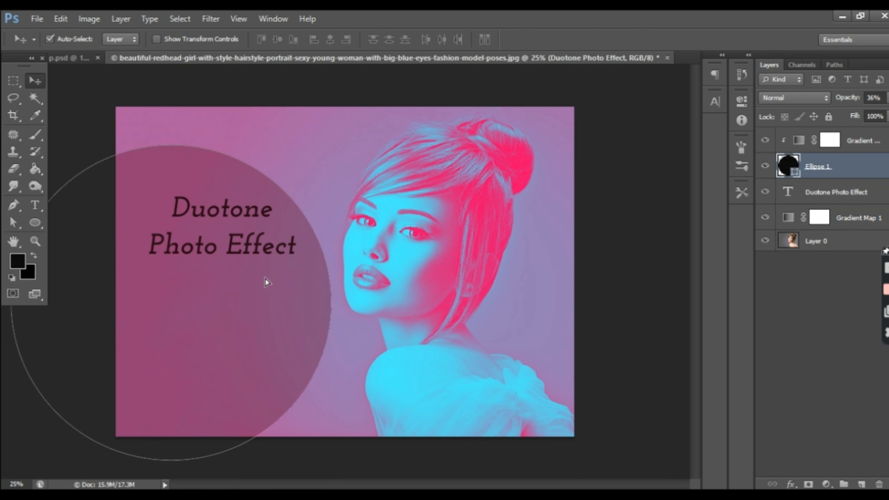
pyautogui.hotkey('ctrl', 'z')
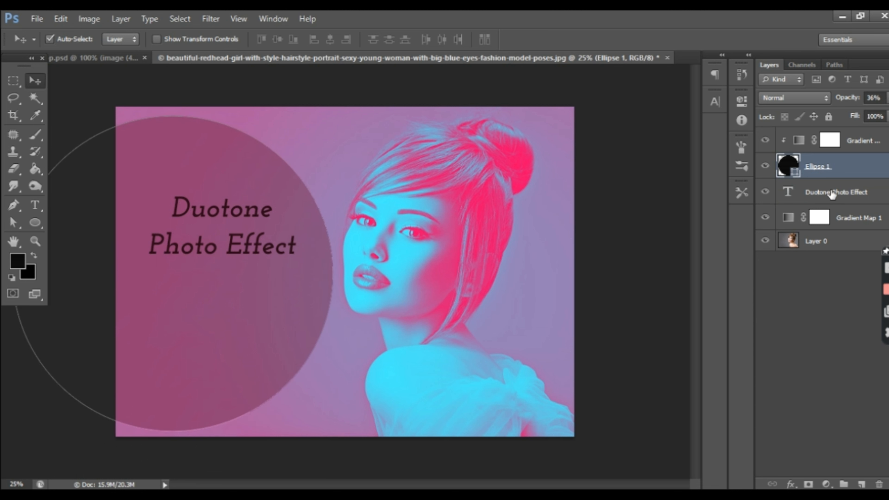
pyautogui.click(206, 210)
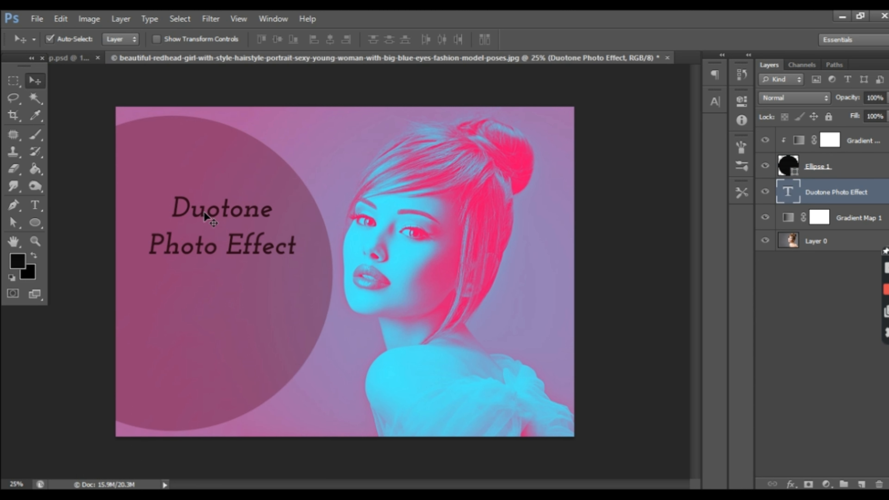
pyautogui.moveTo(203, 212); pyautogui.dragTo(201, 237)
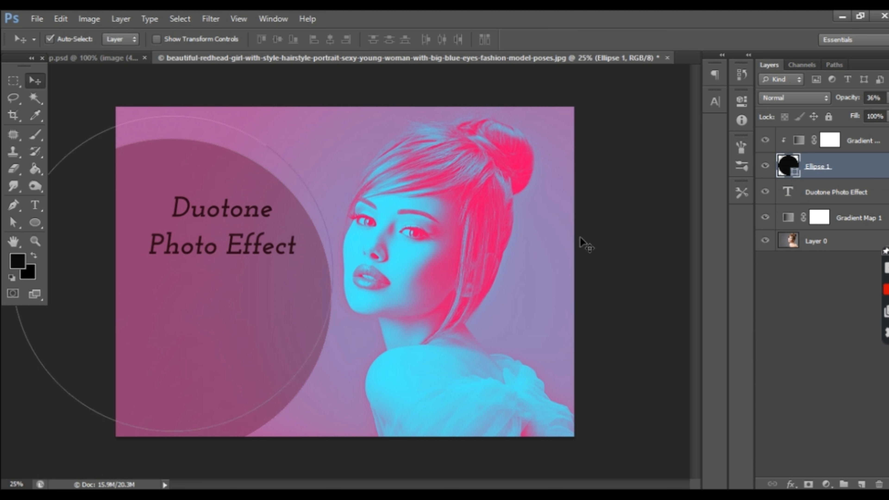
pyautogui.hotkey('ctrl', 'z')
# - Bring the text layer above the clipped Gradient Map and move the text down to the circle's middle
pyautogui.moveTo(814, 205); pyautogui.dragTo(819, 135)
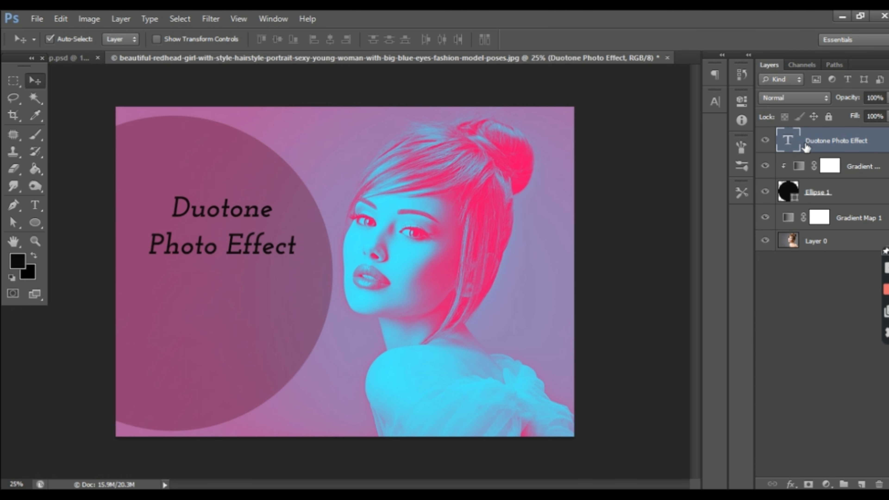
pyautogui.moveTo(176, 214); pyautogui.dragTo(170, 262)
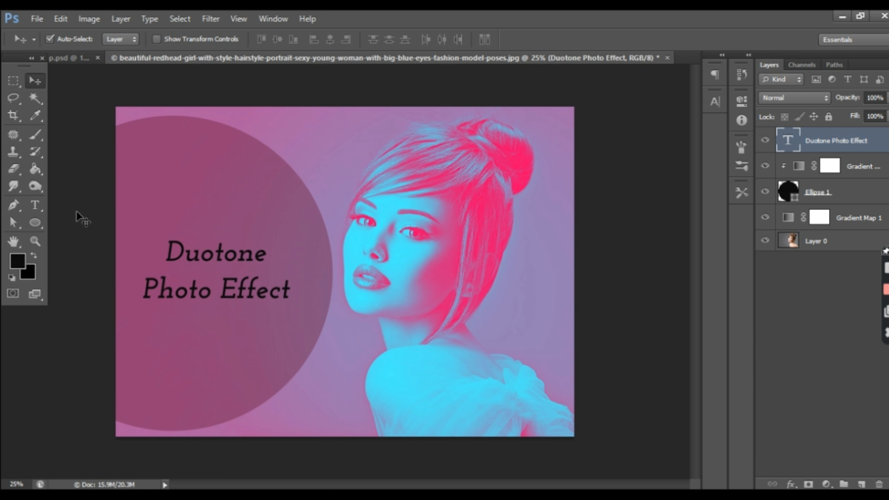
# - Change the font of the whole "Duotone Photo Effect" text to Mont
pyautogui.click(715, 102)
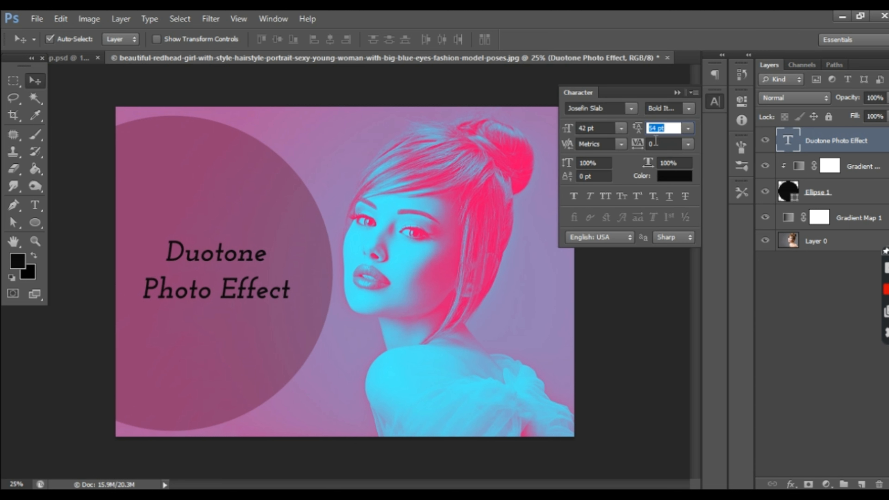
pyautogui.click(630, 108)
pyautogui.scroll(-3, 666, 346)
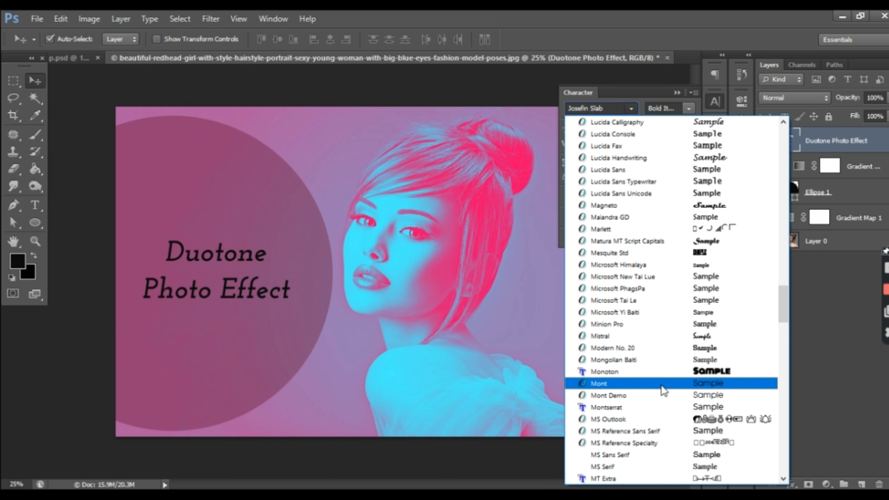
pyautogui.click(661, 384)
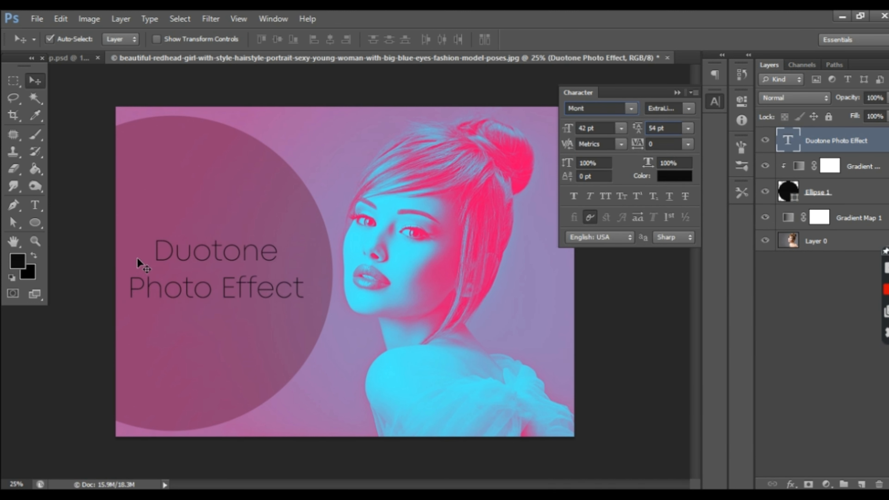
# - Set only the word "Duotone" in the Shailendra Demo font, trying Pristina first, and commit the text
pyautogui.click(28, 207)
pyautogui.moveTo(286, 250); pyautogui.dragTo(153, 250)
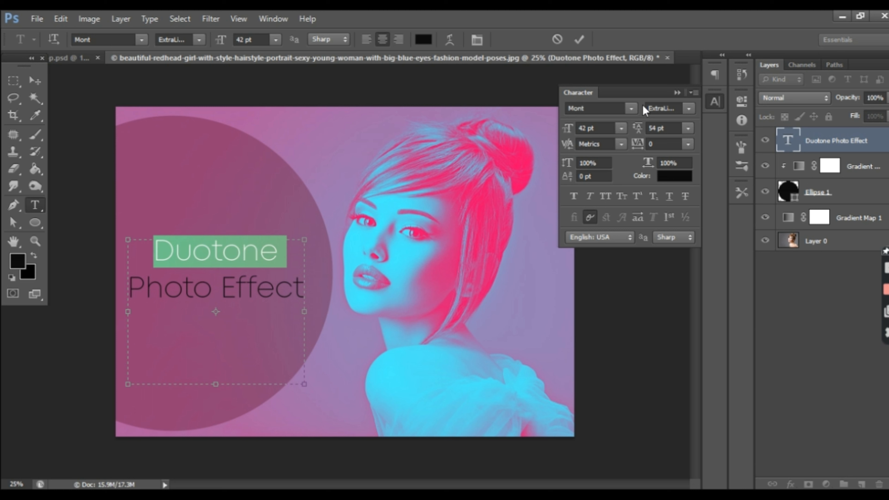
pyautogui.click(631, 109)
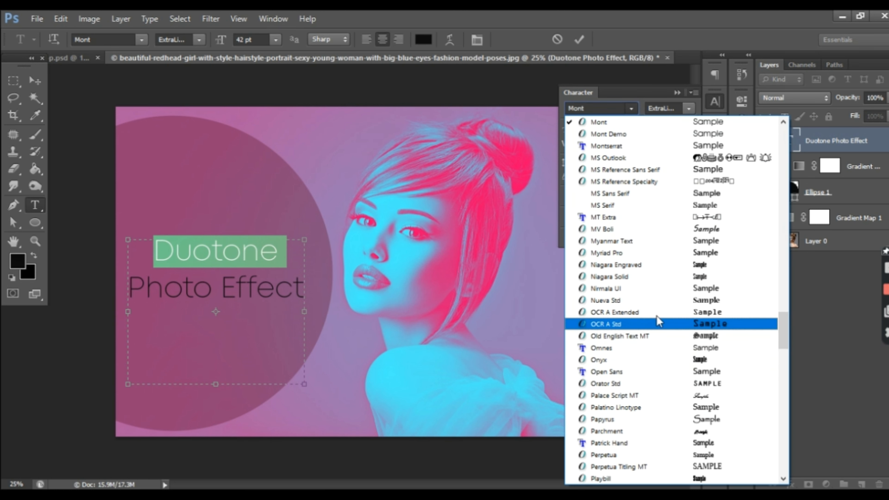
pyautogui.scroll(-6, 647, 273)
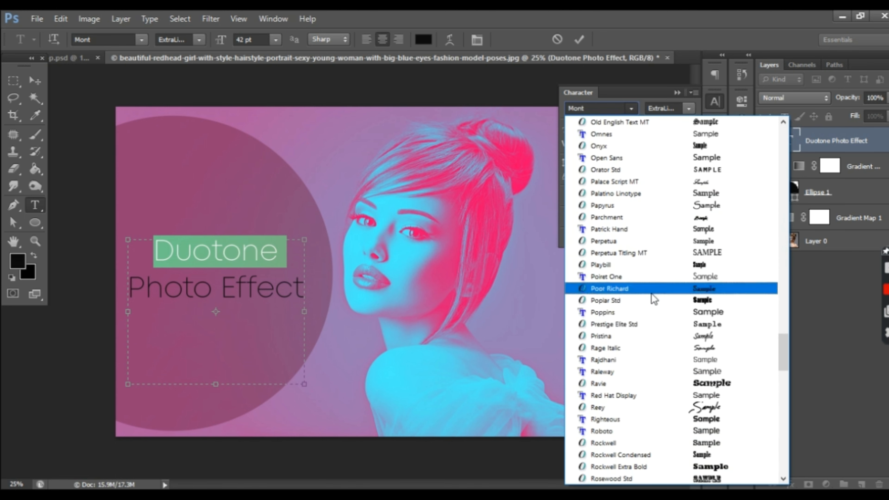
pyautogui.click(648, 340)
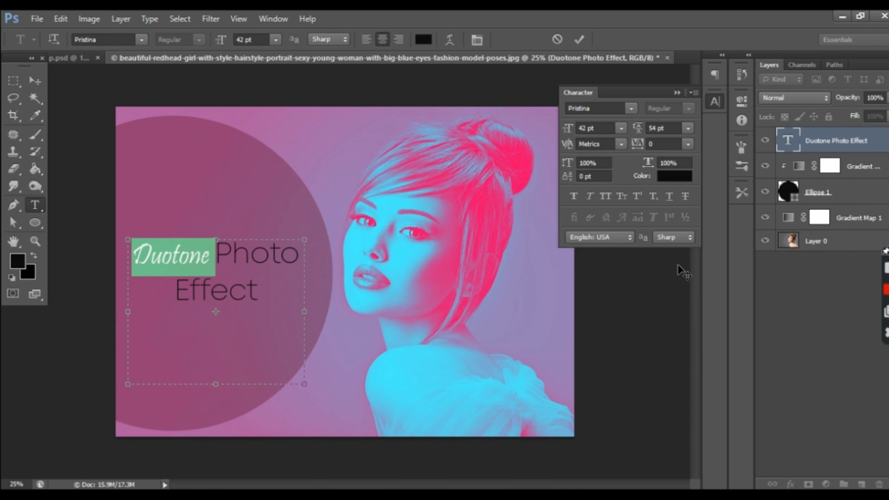
pyautogui.click(631, 108)
pyautogui.click(642, 375)
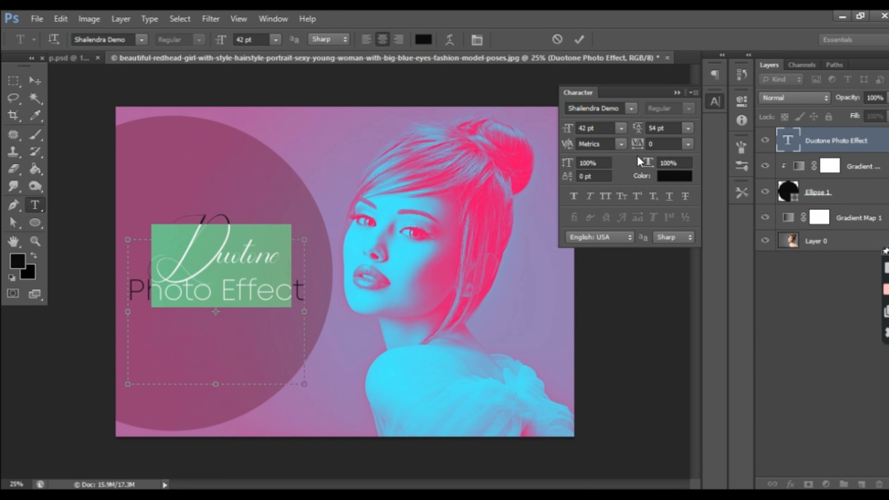
pyautogui.click(676, 94)
pyautogui.click(308, 148)
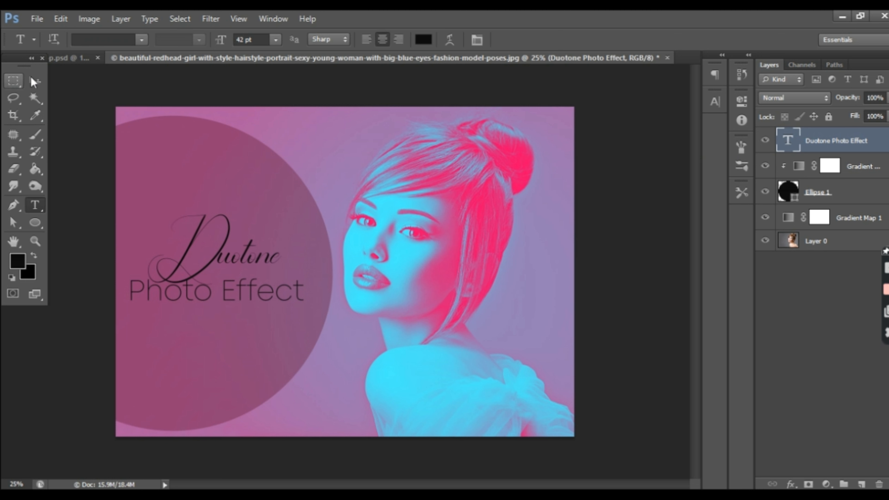
# - Increase the leading of the whole text to 66 pt and commit the edit
pyautogui.click(34, 81)
pyautogui.click(41, 207)
pyautogui.doubleClick(792, 141)
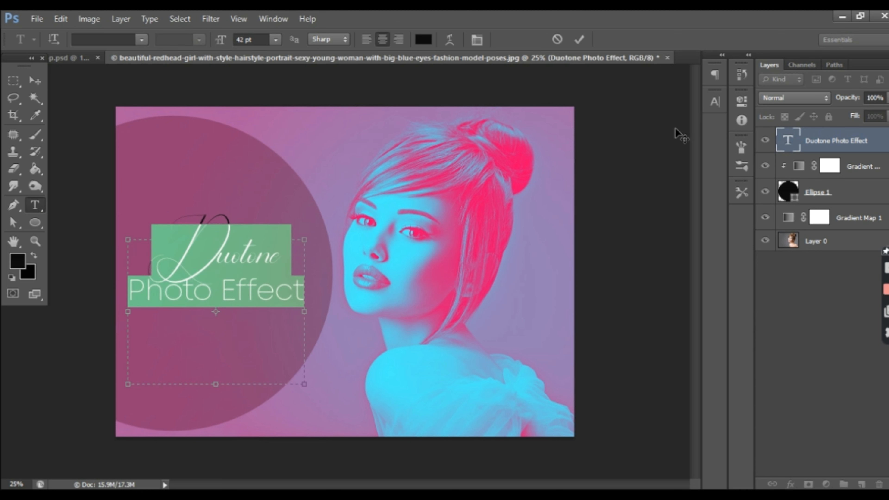
pyautogui.click(715, 101)
pyautogui.moveTo(637, 132); pyautogui.dragTo(641, 129)
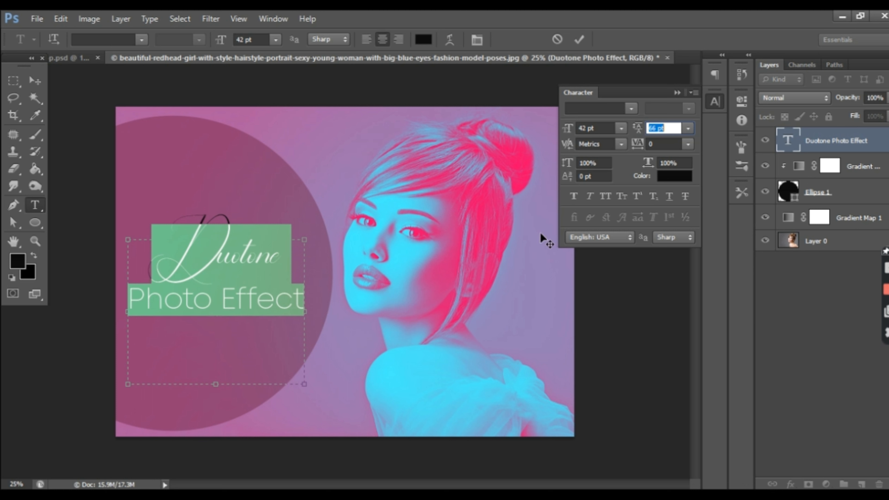
pyautogui.click(676, 92)
pyautogui.hotkey('ctrl', 'Return')
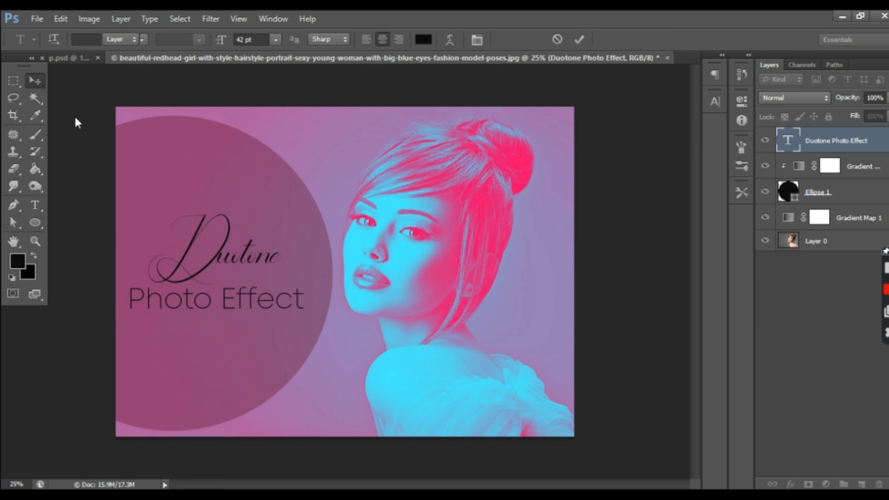
pyautogui.press('v')
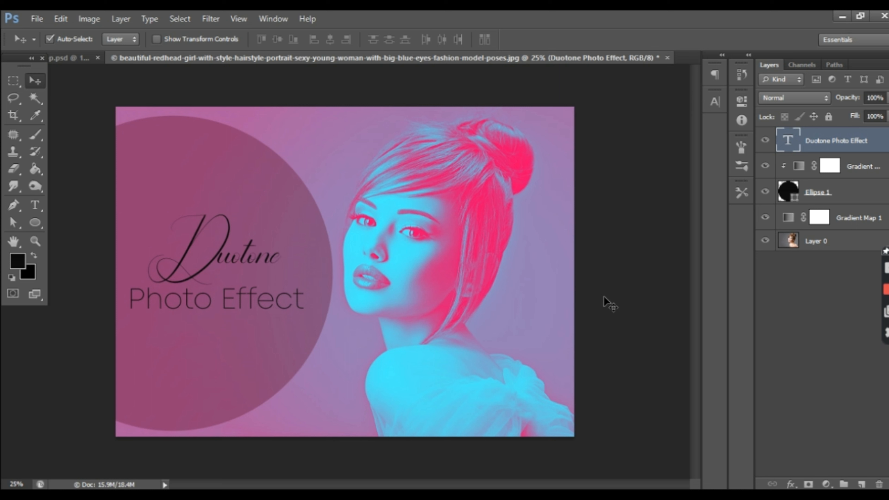